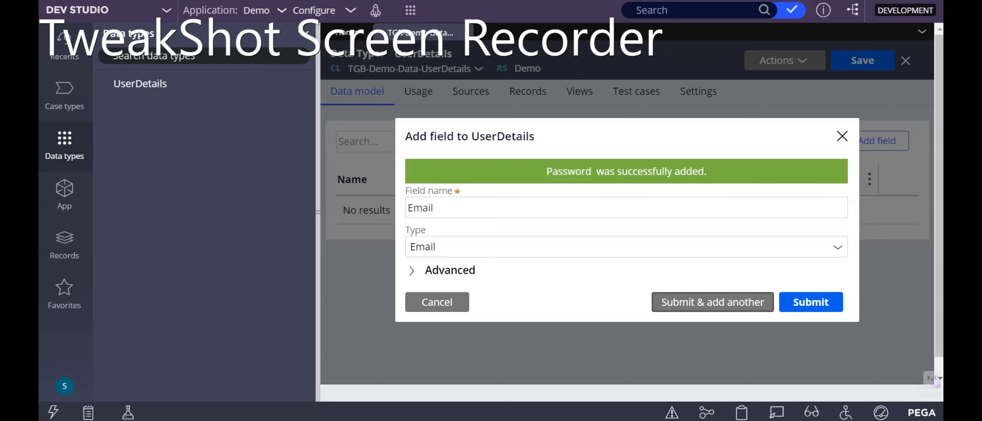
Save the Email field, then add a Mobile field of type Phone to UserDetails
click(712, 301)
text(Ph)
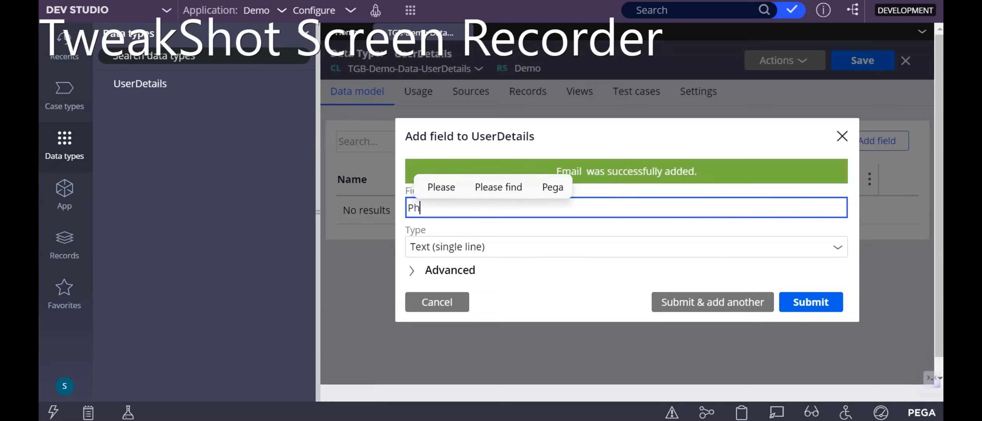
text(o)
key(BackSpace)
key(BackSpace)
text(Mobile)
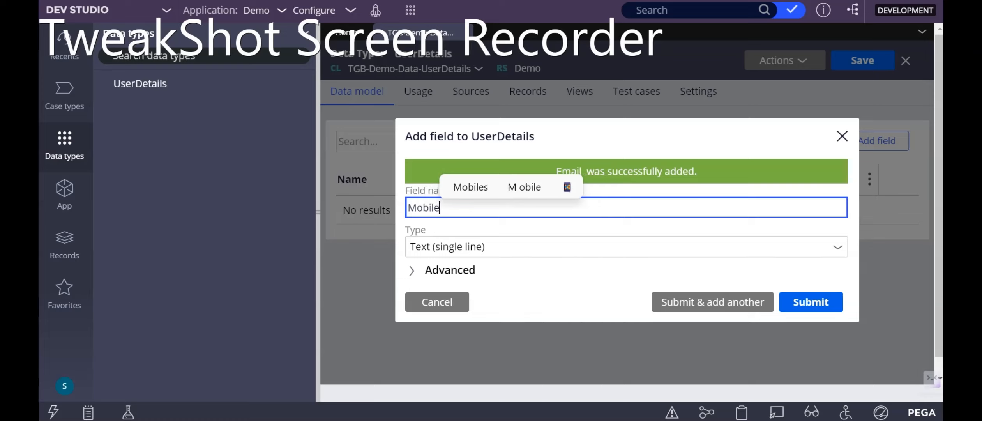
key(Tab)
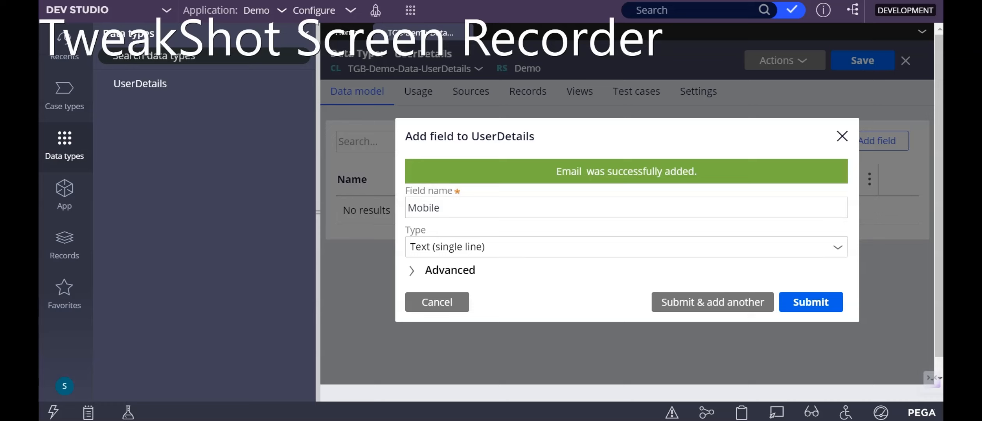
click(626, 247)
text(p)
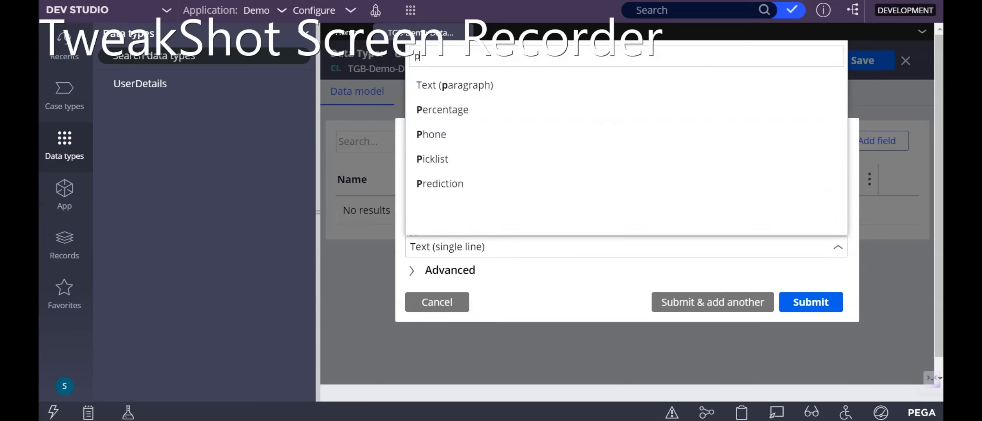
text(ho)
key(Down)
key(Return)
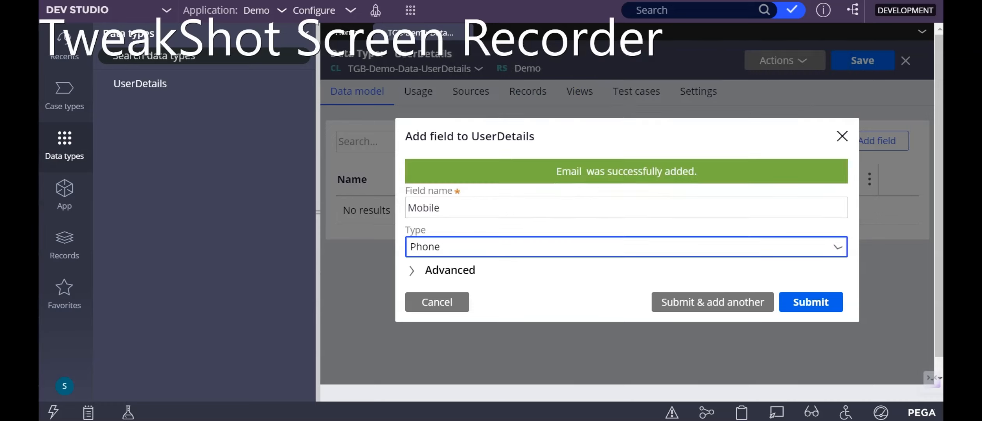
click(811, 302)
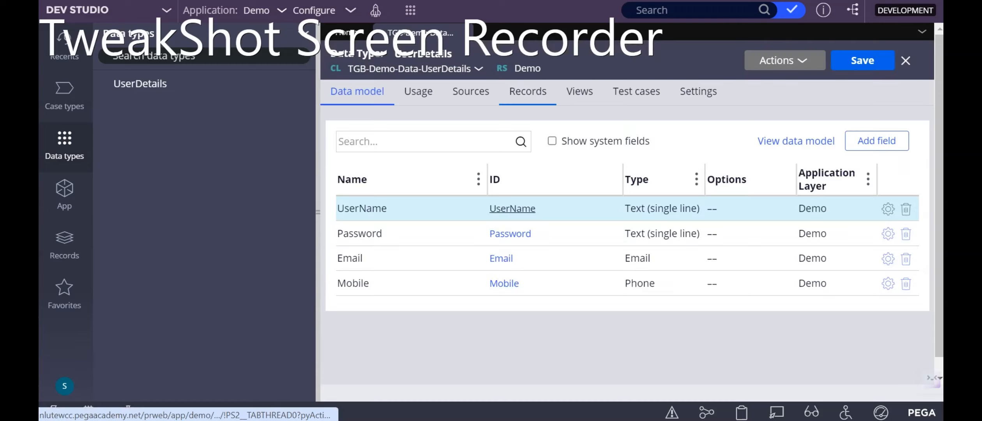
Configure local data storage for UserDetails records with Mobile as the key
click(671, 216)
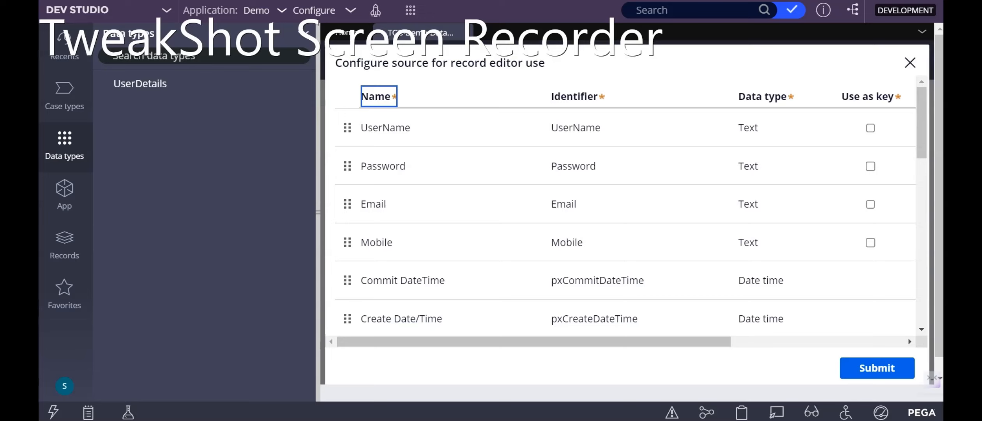
click(870, 242)
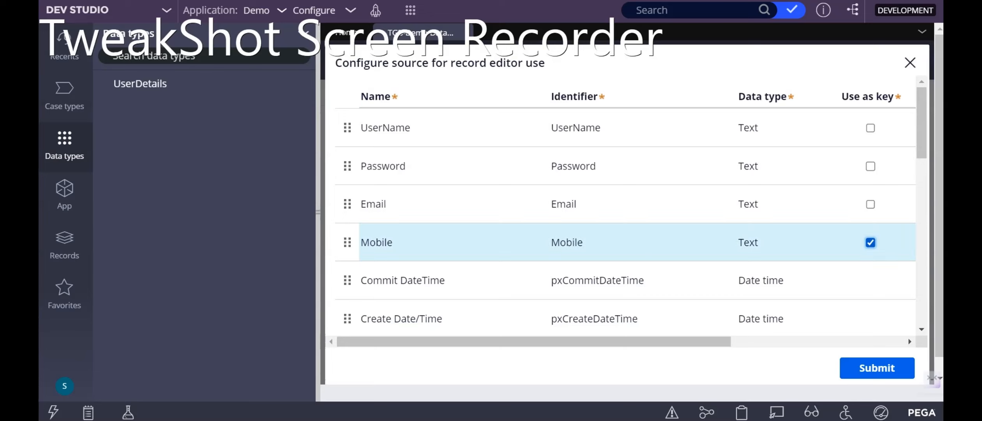
click(877, 368)
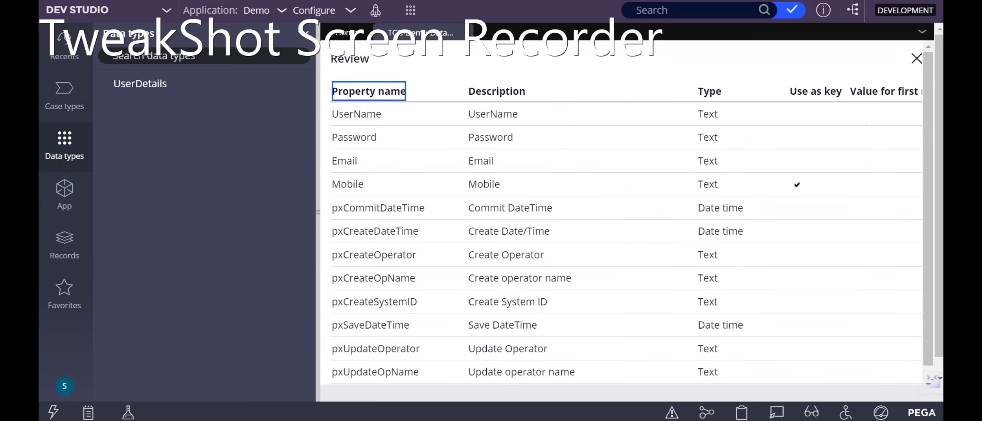
Close the review summary and save the UserDetails data type
scroll(623, 218, down, 3)
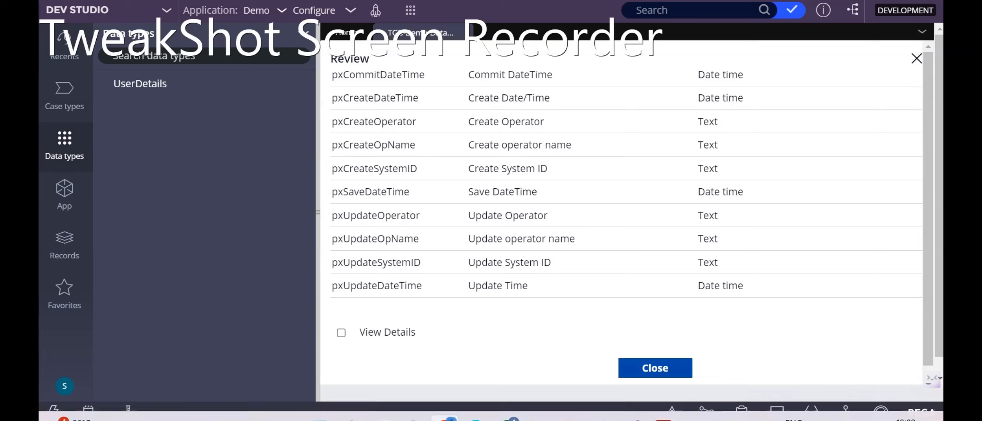
click(655, 368)
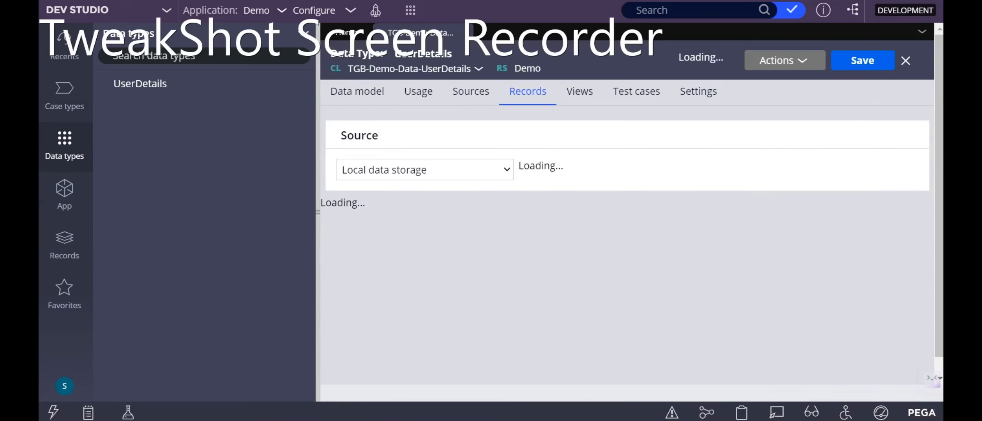
click(863, 61)
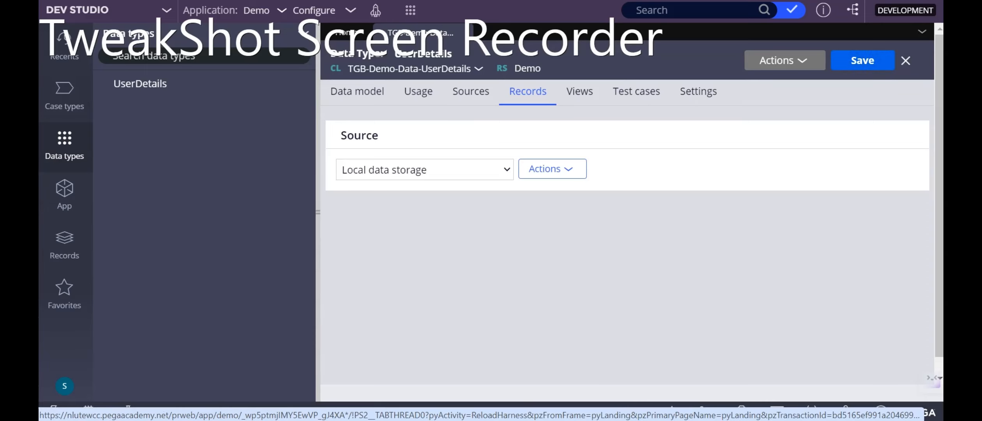
click(64, 96)
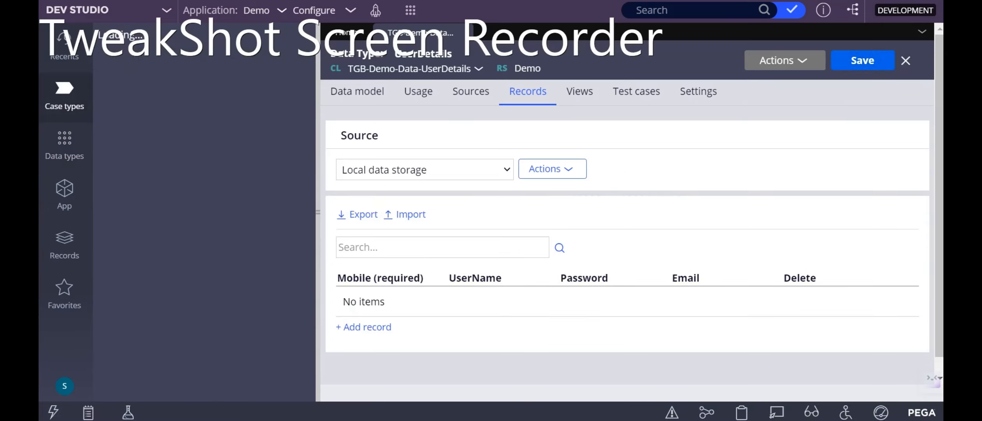
Add a case type named NewAccount
click(151, 79)
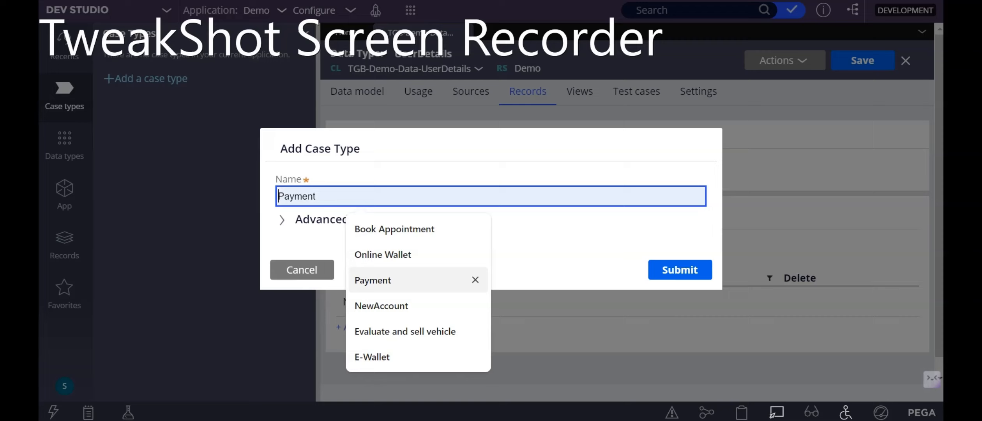
text(N)
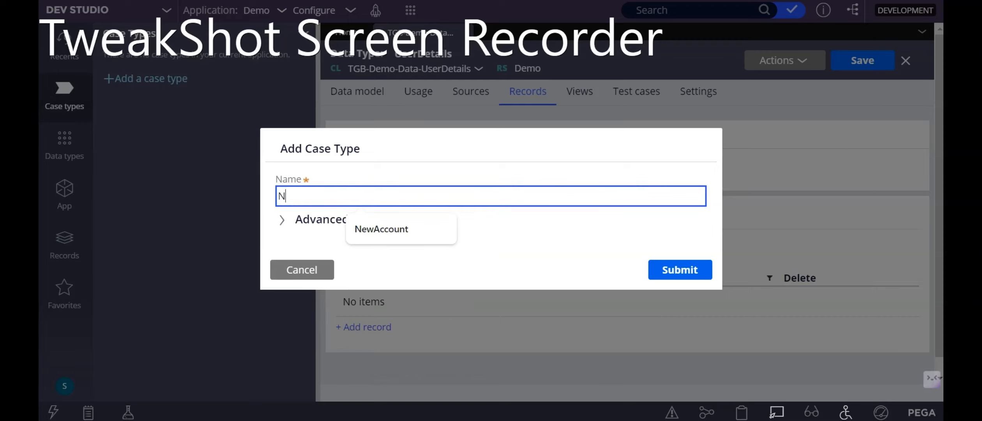
text(ewAccp)
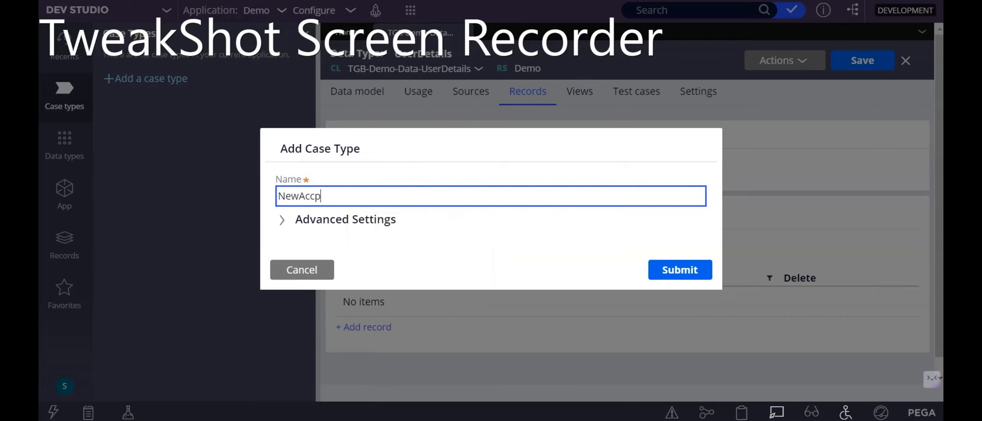
key(BackSpace)
text(ounr)
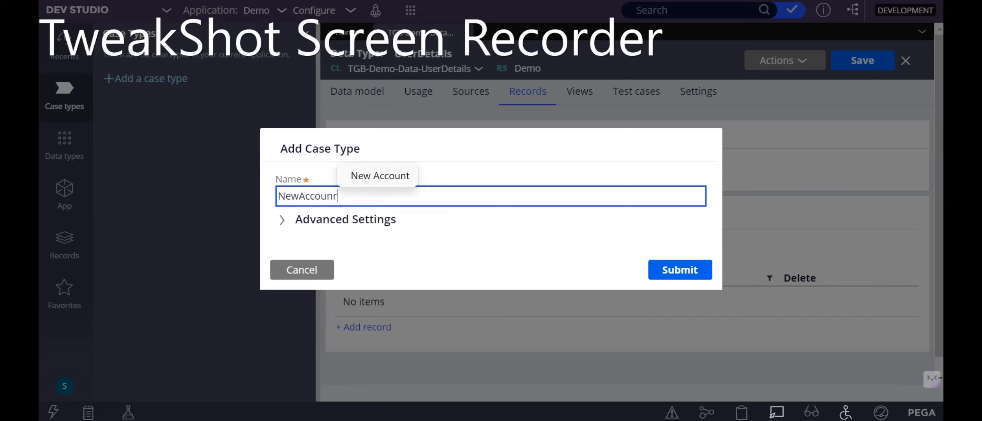
key(BackSpace)
text(t)
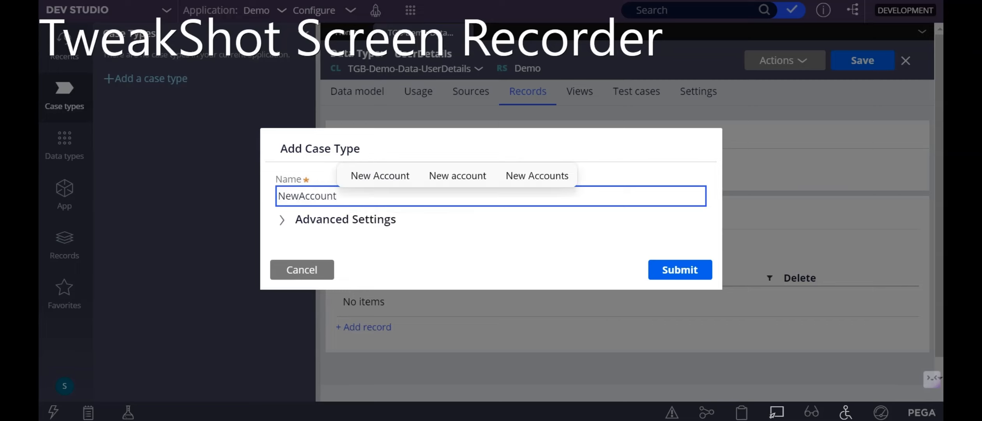
click(680, 270)
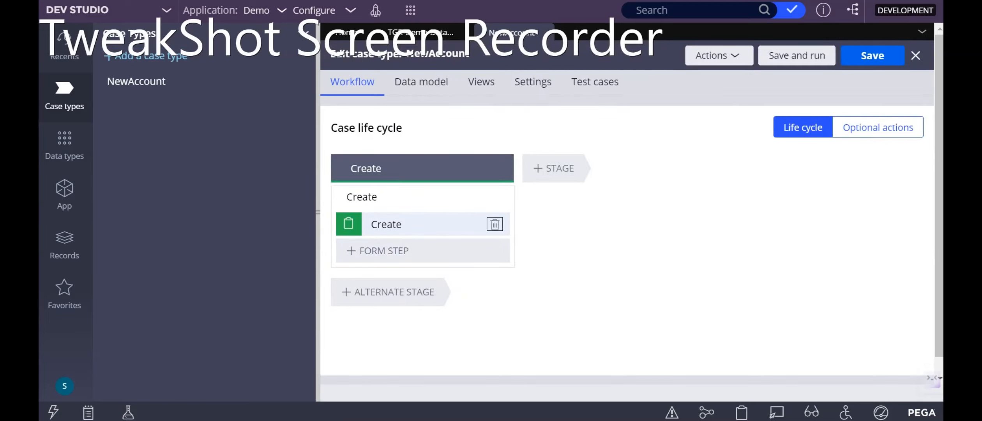
Delete the default Create step and rename the stage to New Account
click(494, 224)
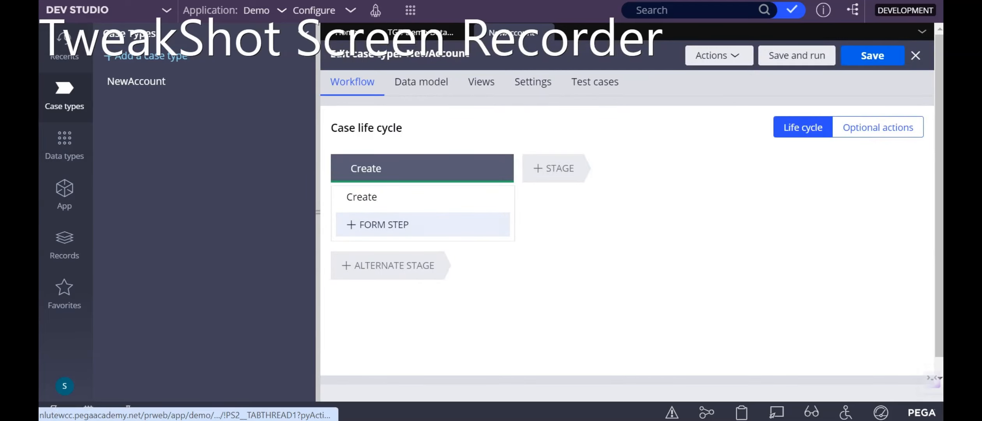
click(407, 168)
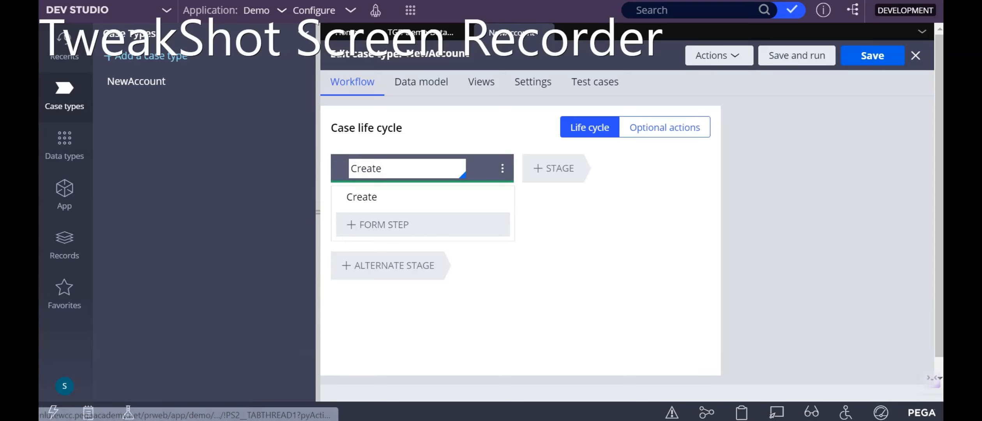
text(New Accou)
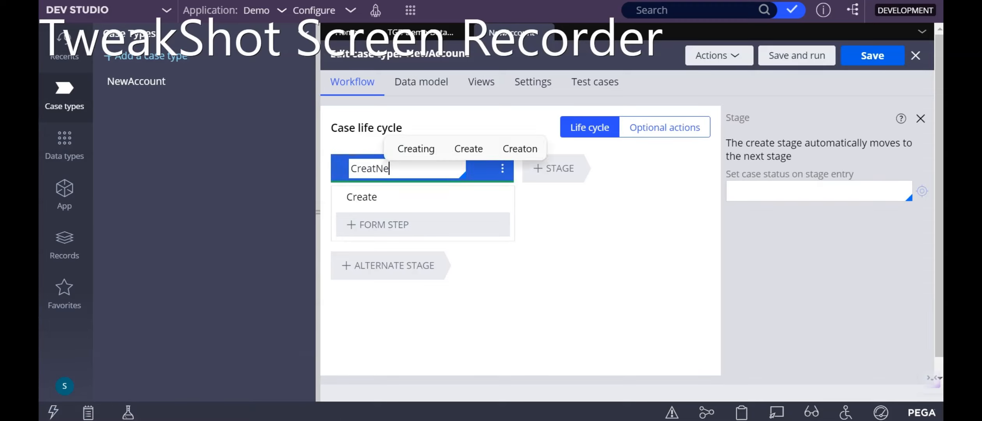
text(nt)
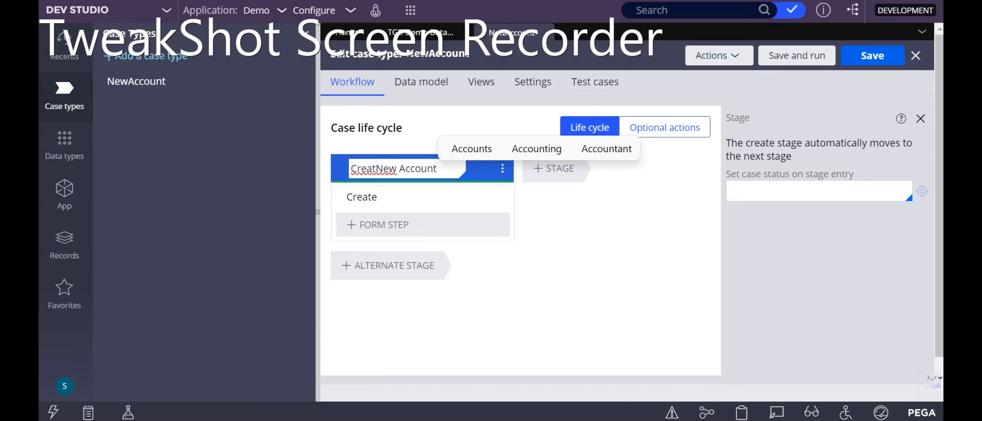
click(376, 168)
key(BackSpace)
key(BackSpace)
key(BackSpace)
key(BackSpace)
key(BackSpace)
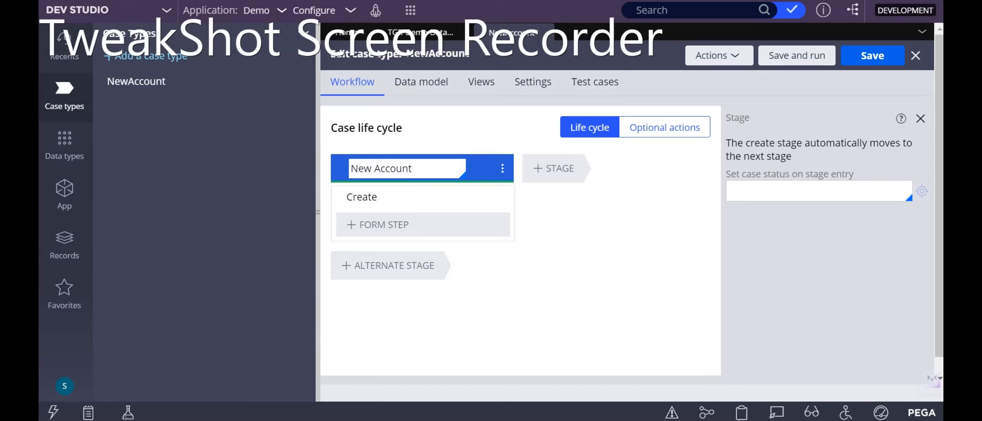
Add a form step named User Details and open its view configuration
click(384, 225)
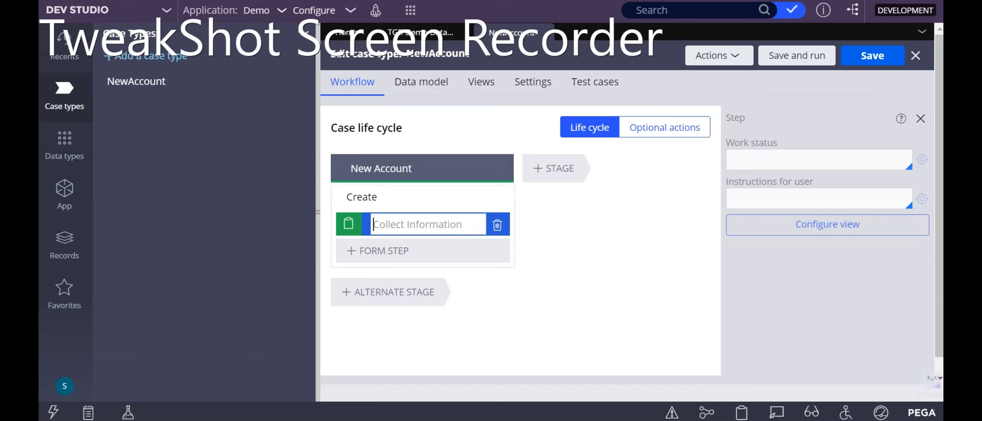
text(User De)
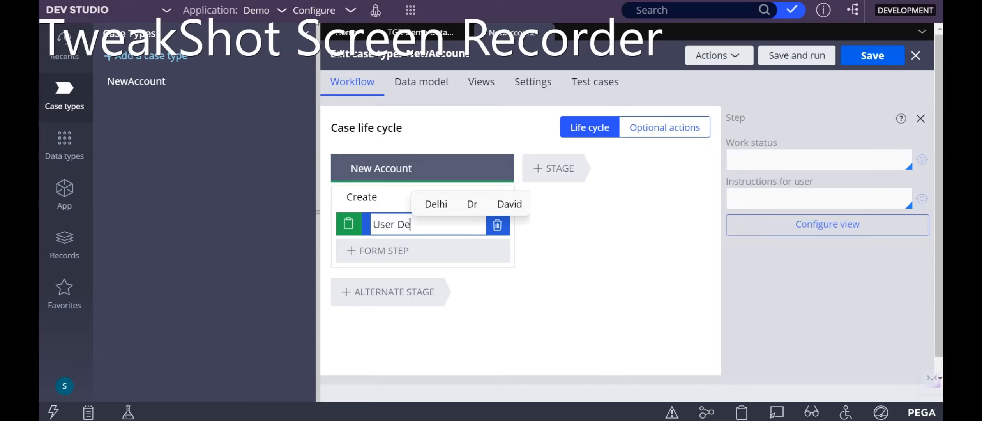
text(tails)
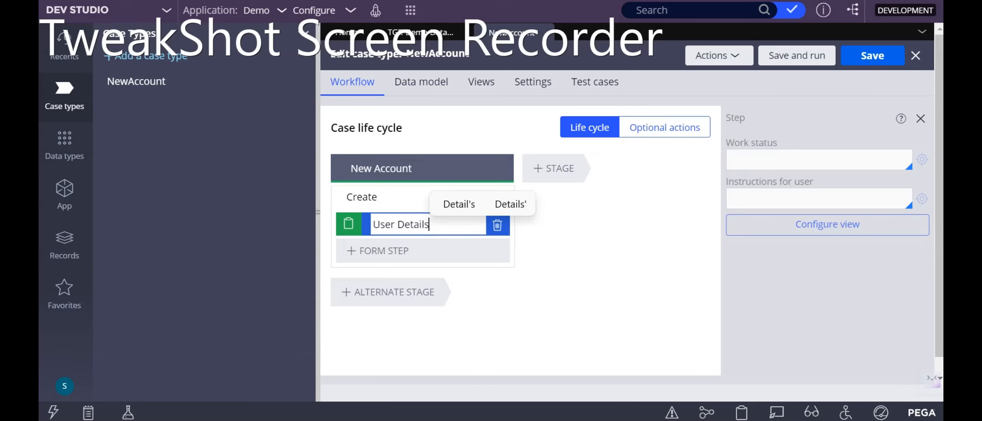
click(827, 224)
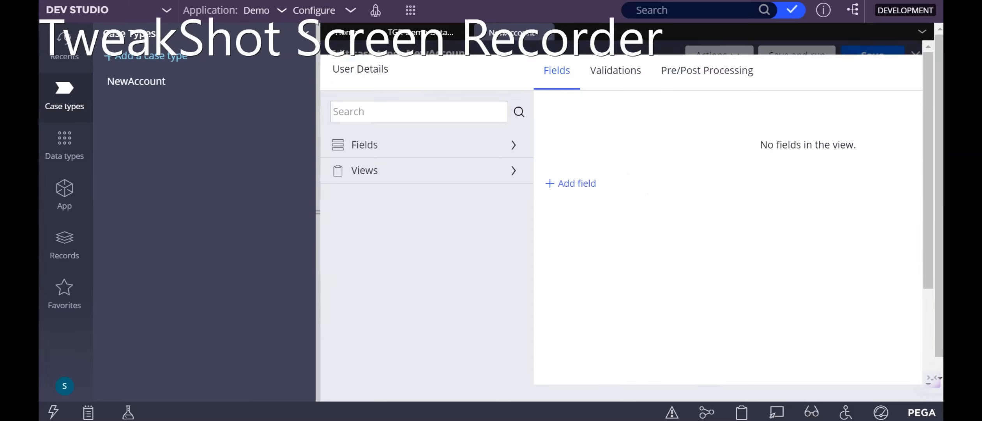
Add UserName and Password text fields to the User Details form view
click(577, 183)
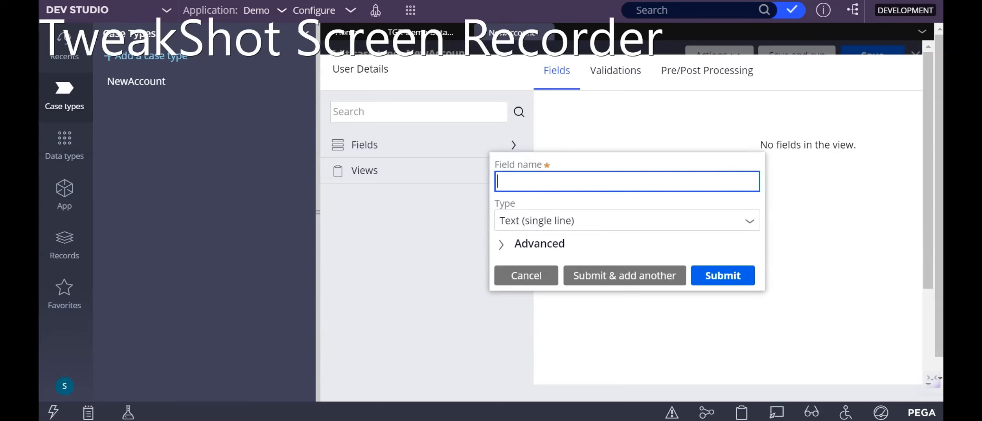
text(serNa)
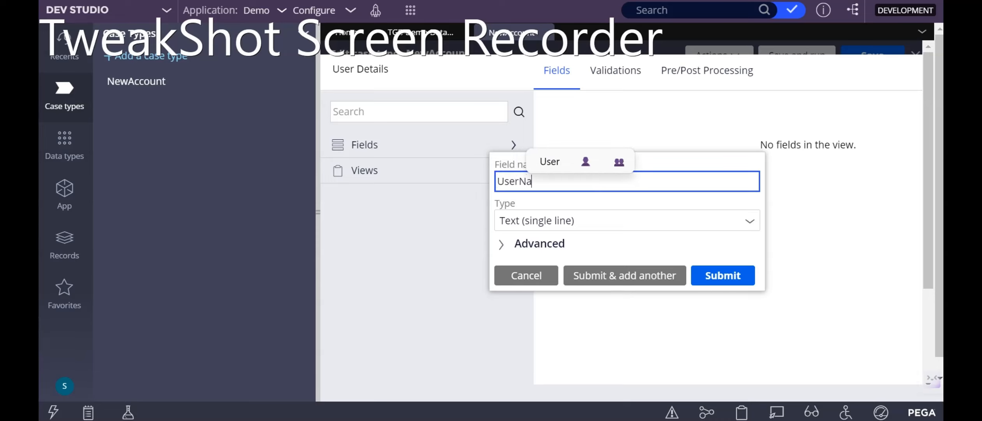
key(BackSpace)
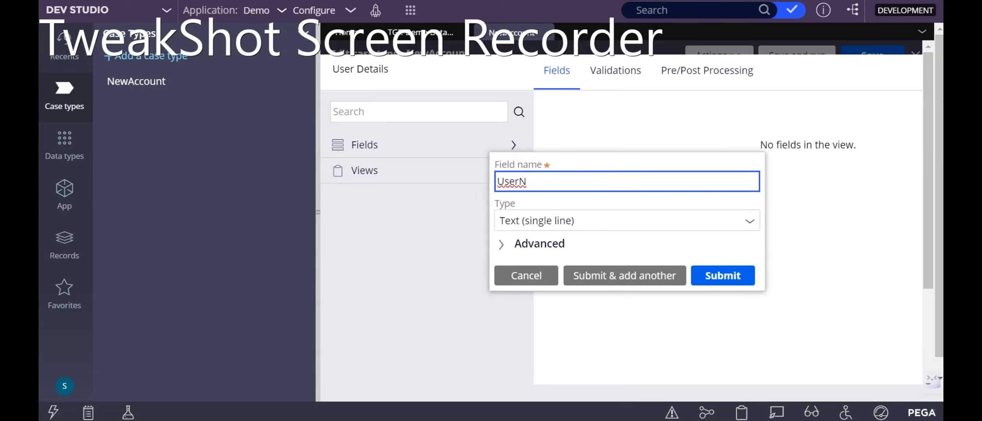
text(ame)
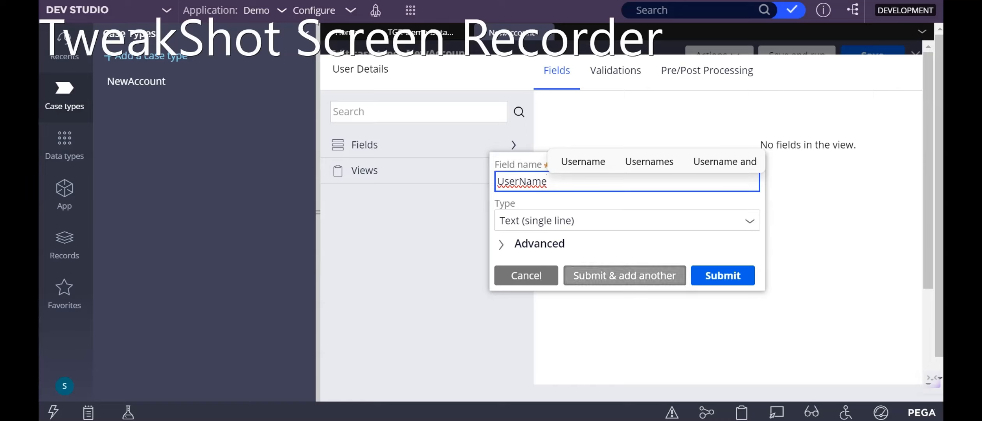
click(625, 275)
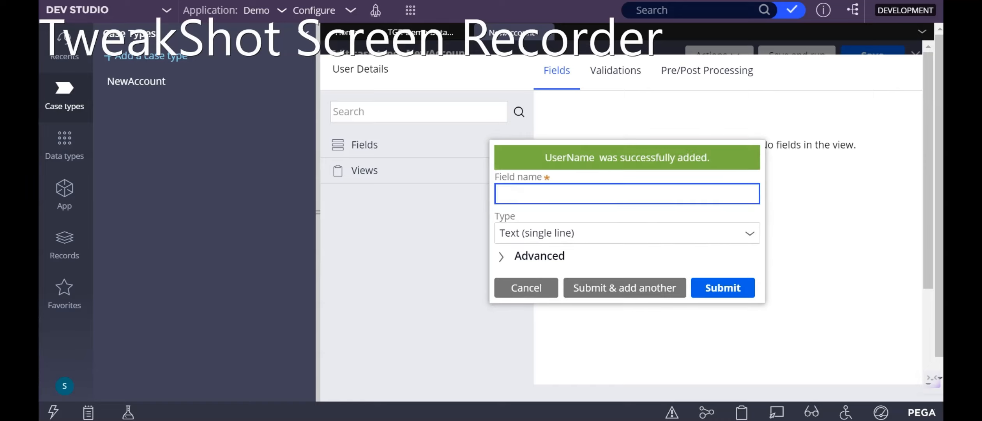
text(Passw)
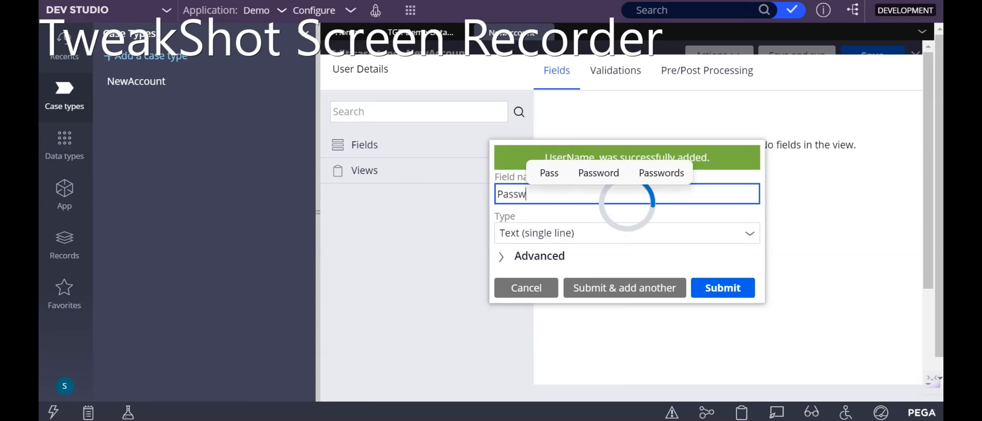
text(o)
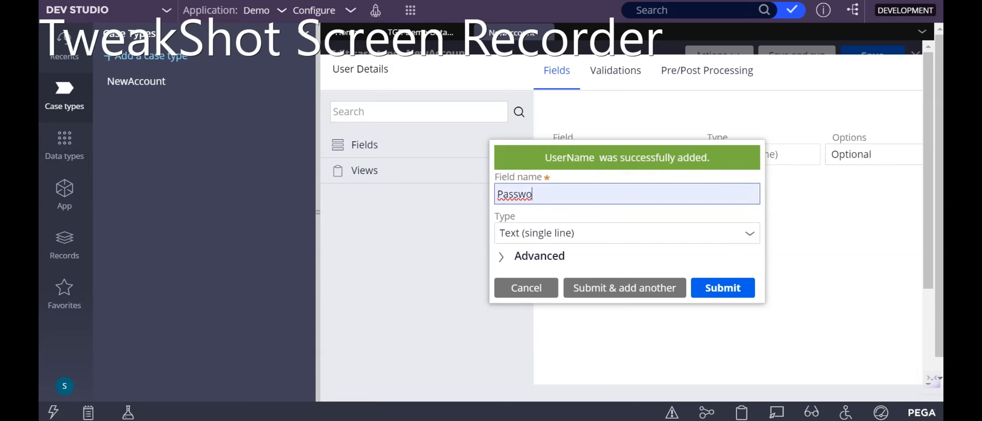
text(rd)
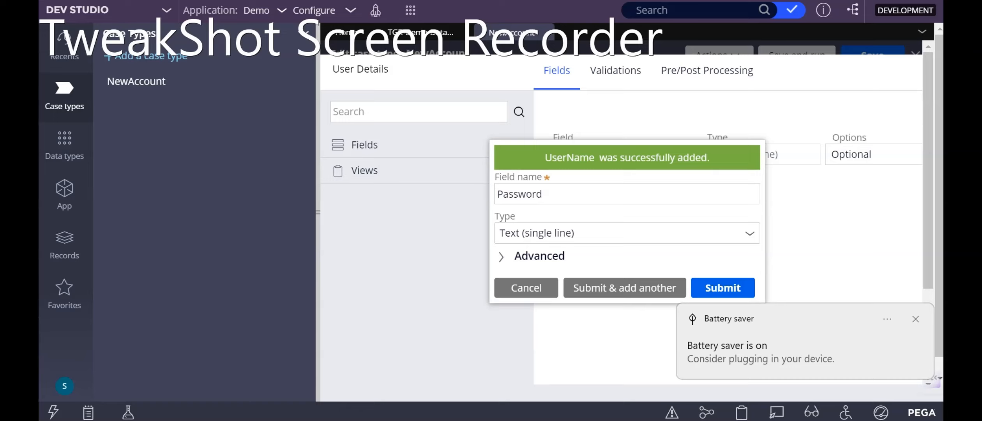
key(Return)
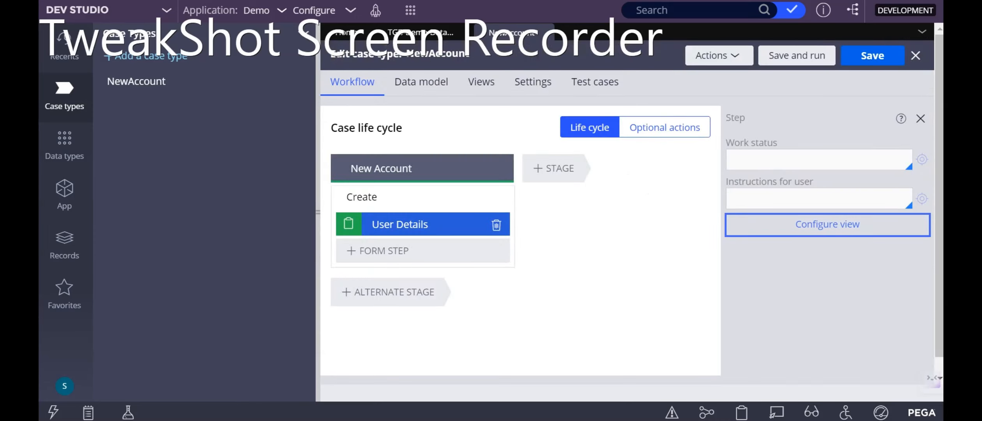
Create a new form view from NewAccount's Views tab
key(Return)
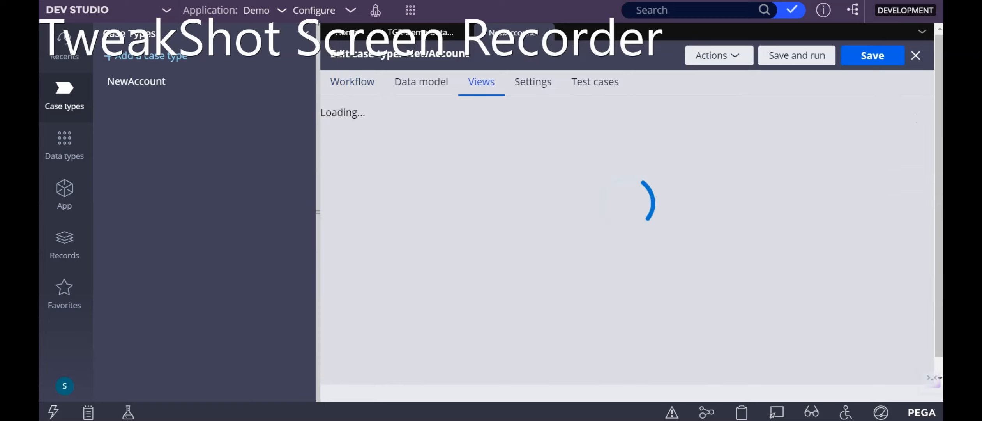
scroll(624, 234, down, 3)
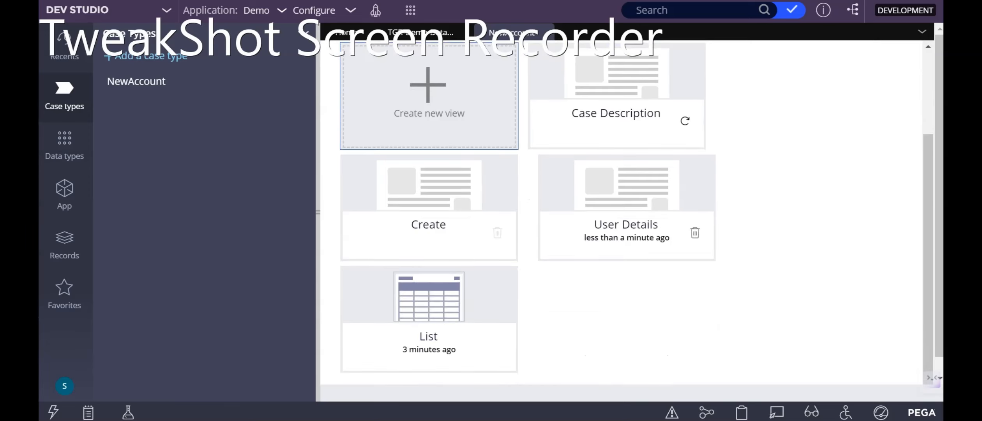
scroll(623, 233, up, 3)
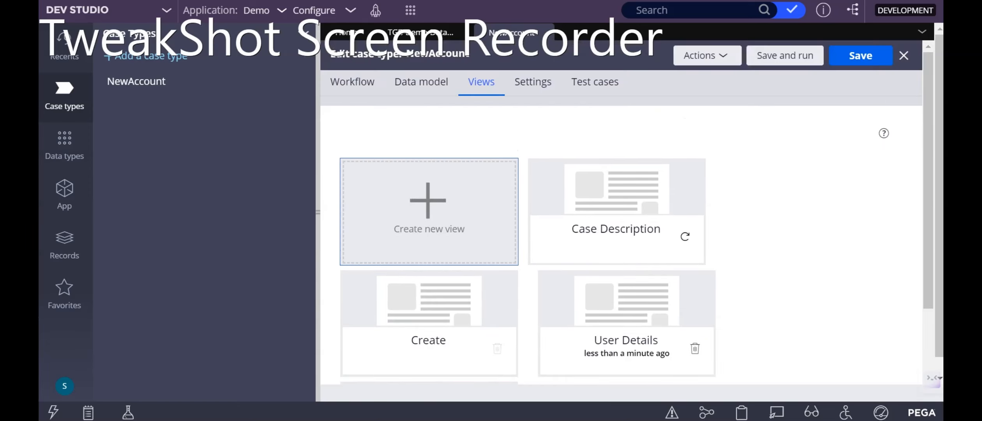
key(Return)
key(Down)
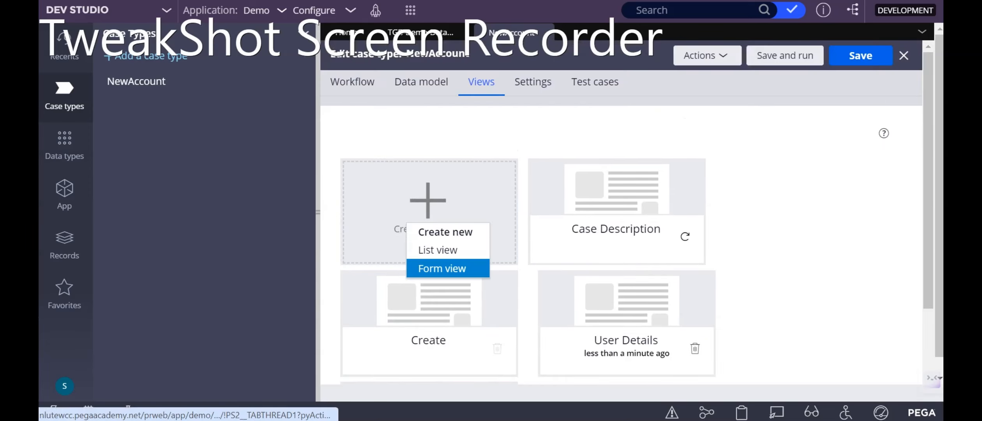
key(Return)
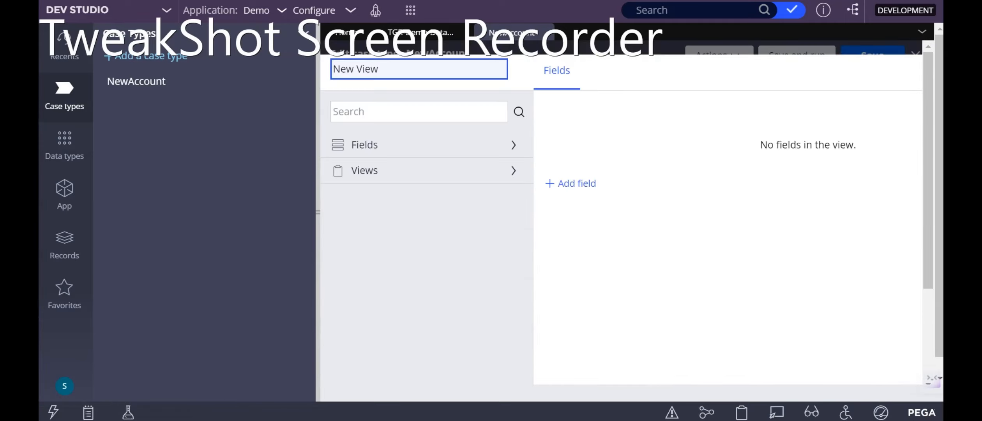
Rename the new view to Create Account
double_click(367, 69)
key(BackSpace)
key(BackSpace)
key(BackSpace)
key(BackSpace)
key(BackSpace)
text(Creat)
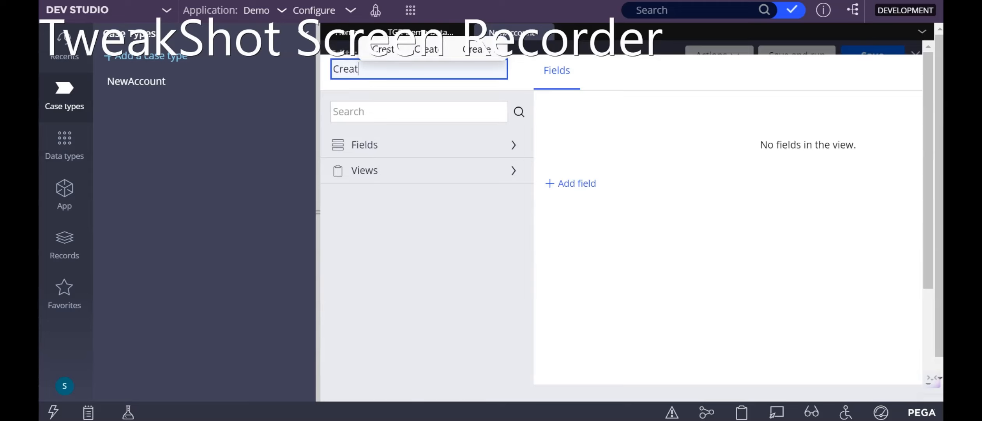
text(e Account)
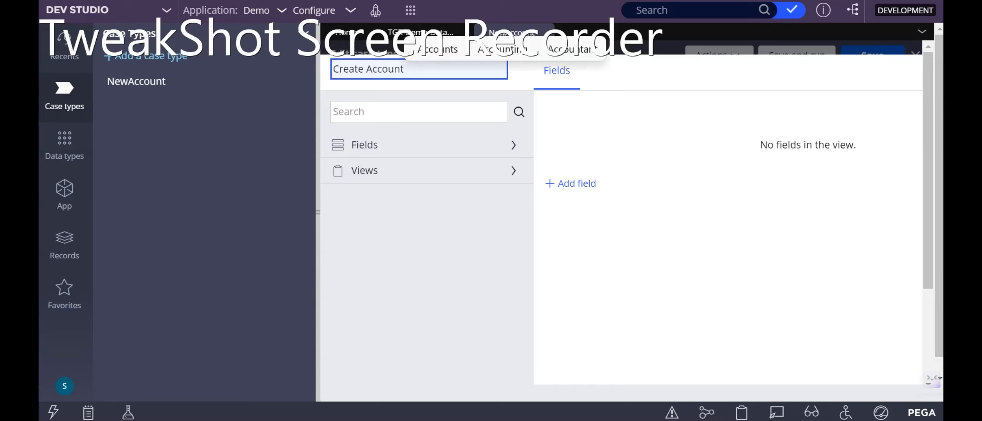
key(Return)
Add a CreateAccount field of type Embedded Data linked to the UserDetails data object
click(576, 183)
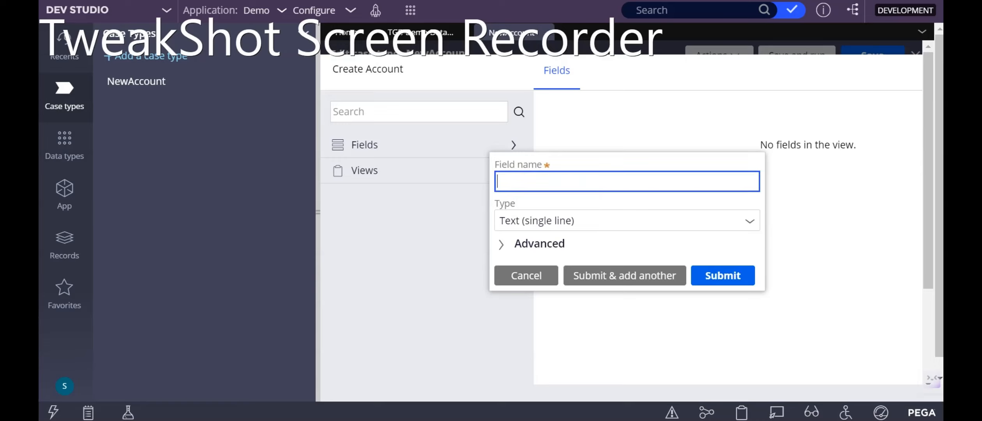
text(Creat)
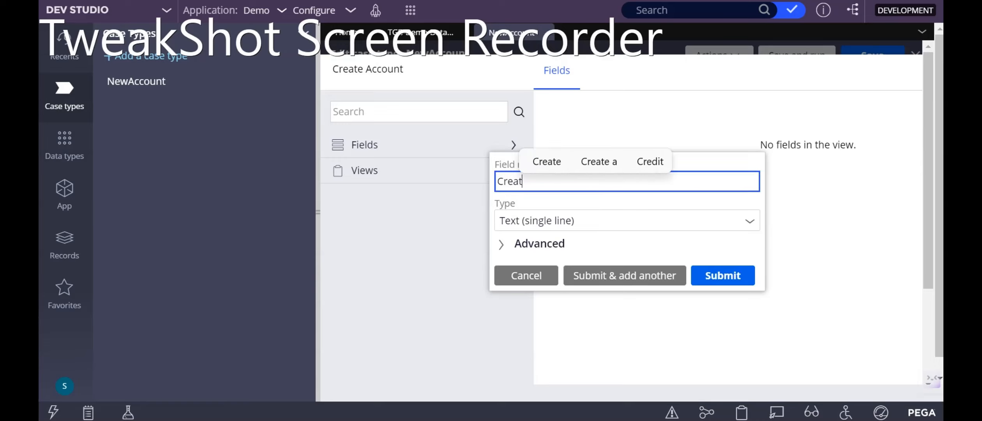
text(eAccount)
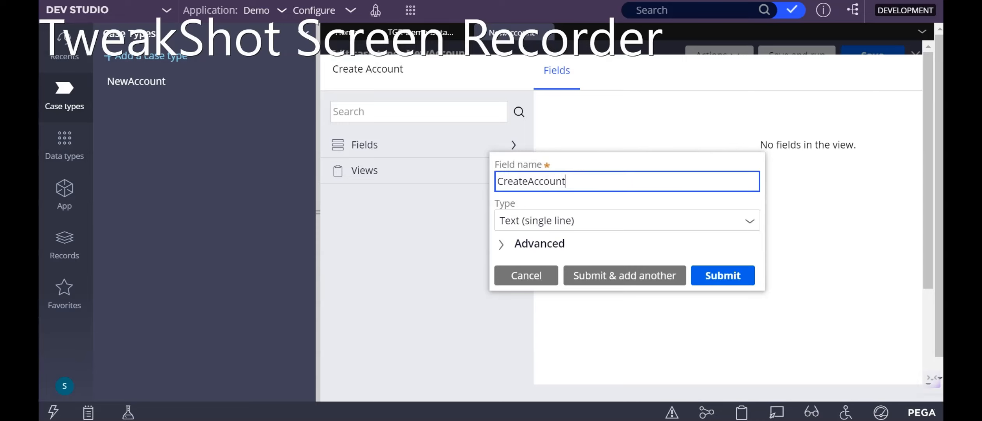
click(582, 221)
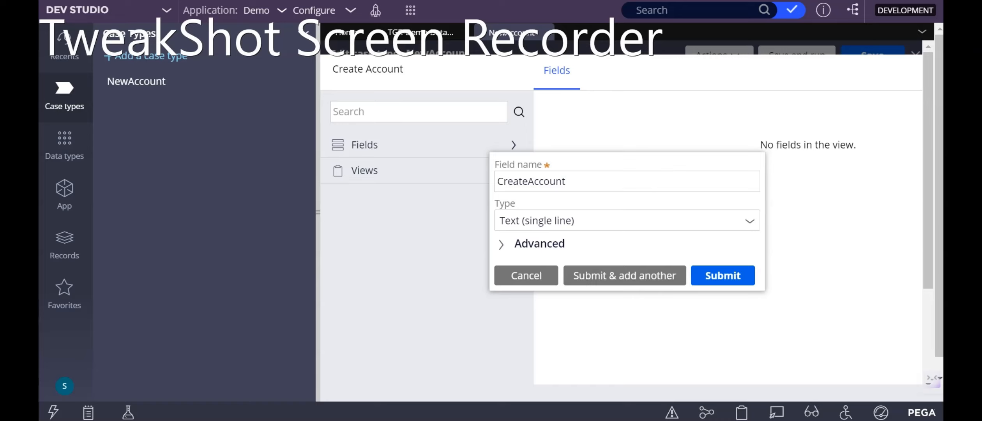
click(582, 222)
text(em)
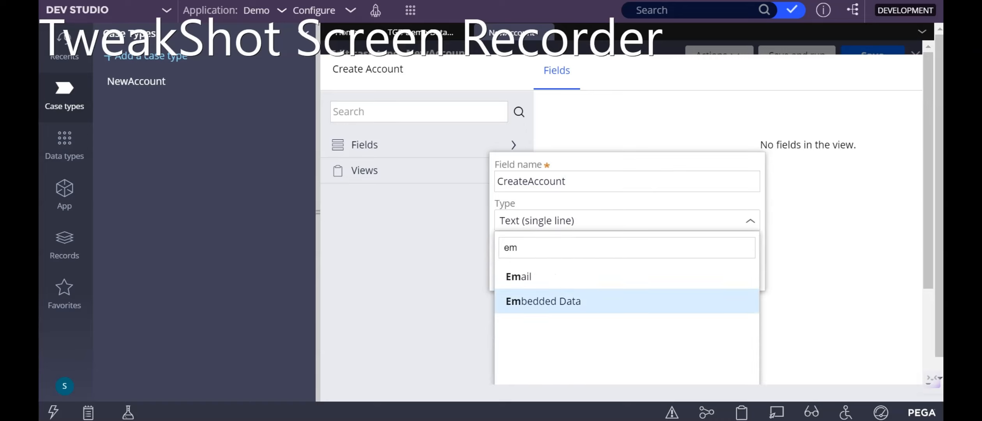
key(Down)
key(Return)
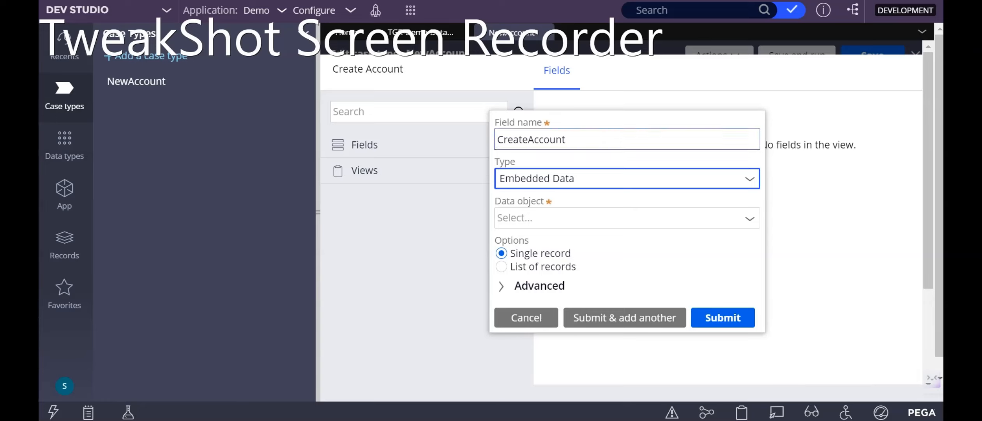
click(627, 218)
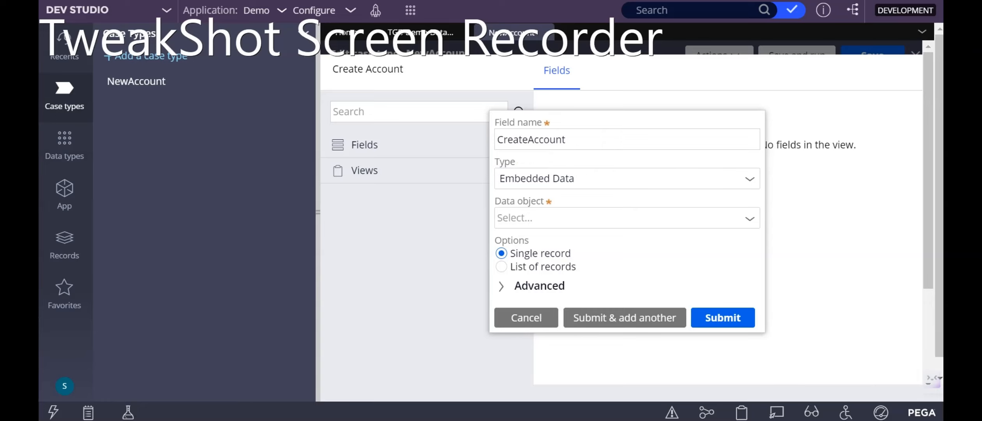
click(626, 218)
click(750, 219)
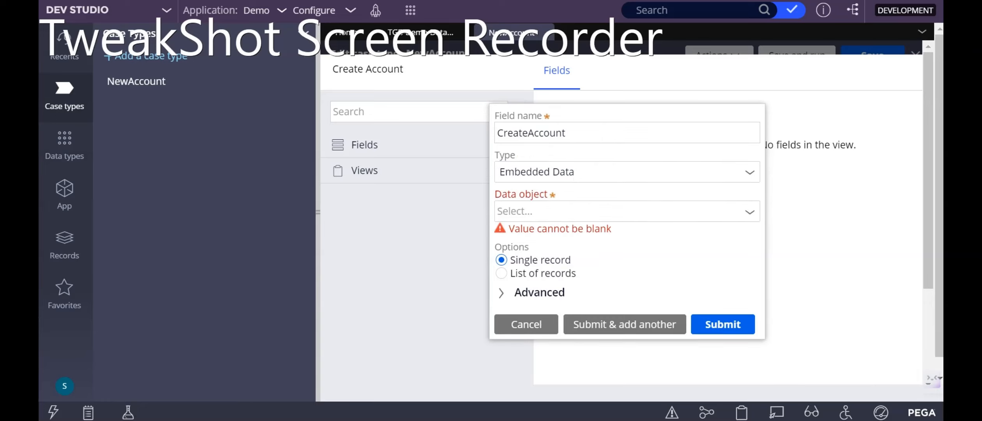
click(627, 211)
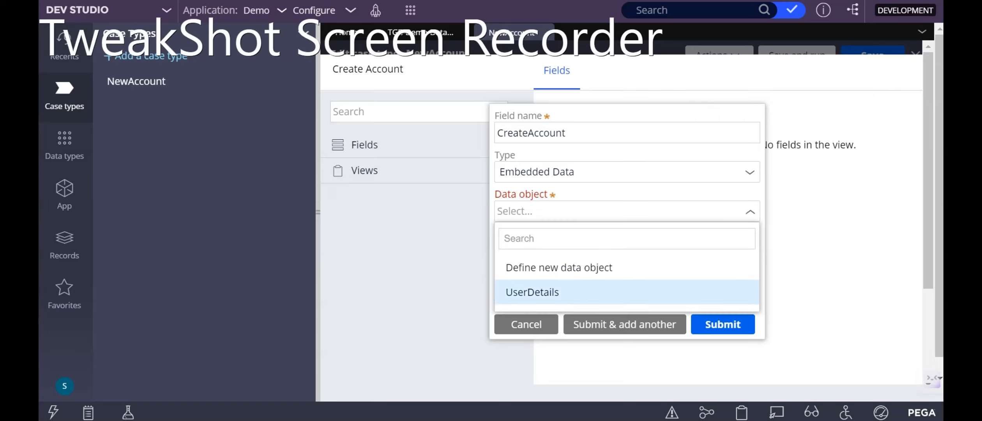
click(627, 292)
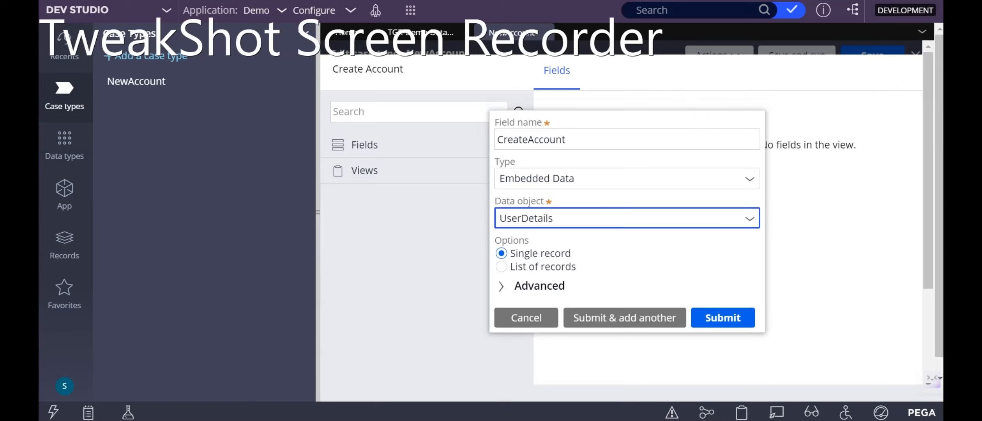
click(723, 317)
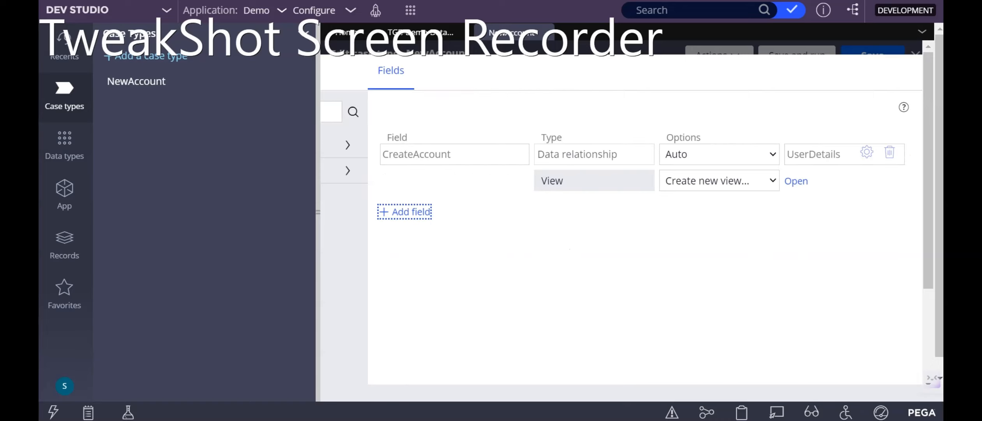
Create a CreateAccount view for the embedded record and submit the Create Account view
click(796, 181)
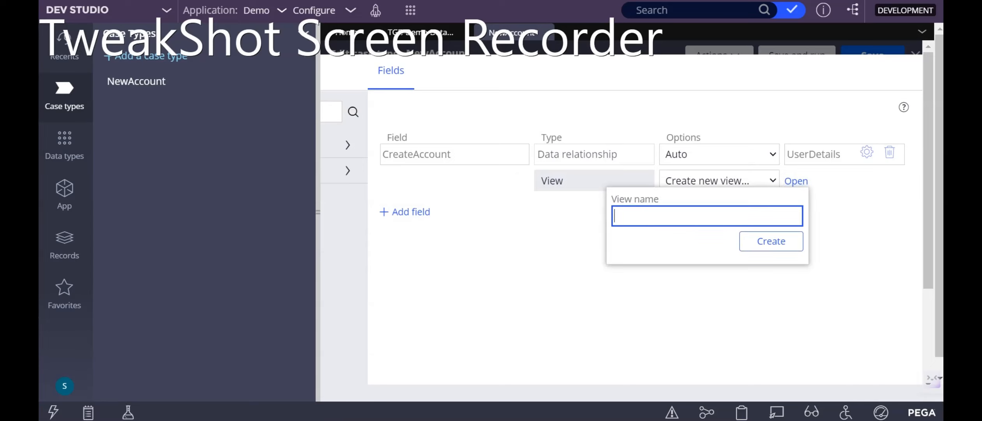
text(CreateAccount)
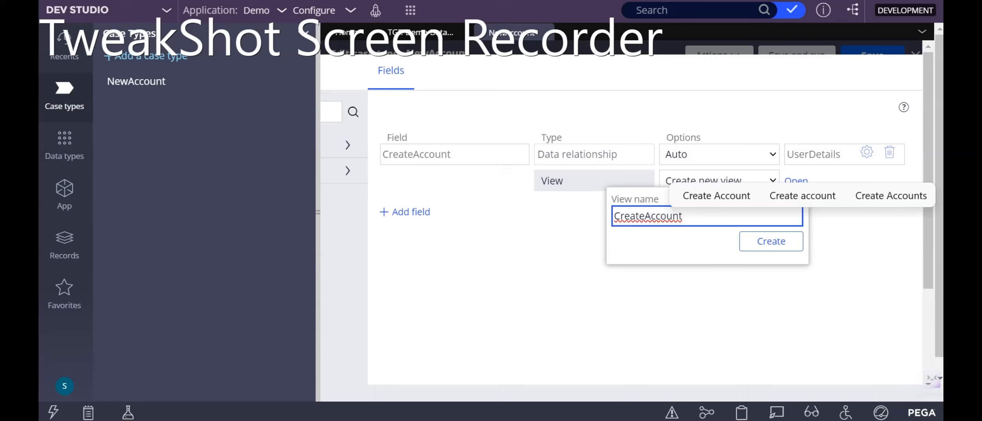
click(771, 241)
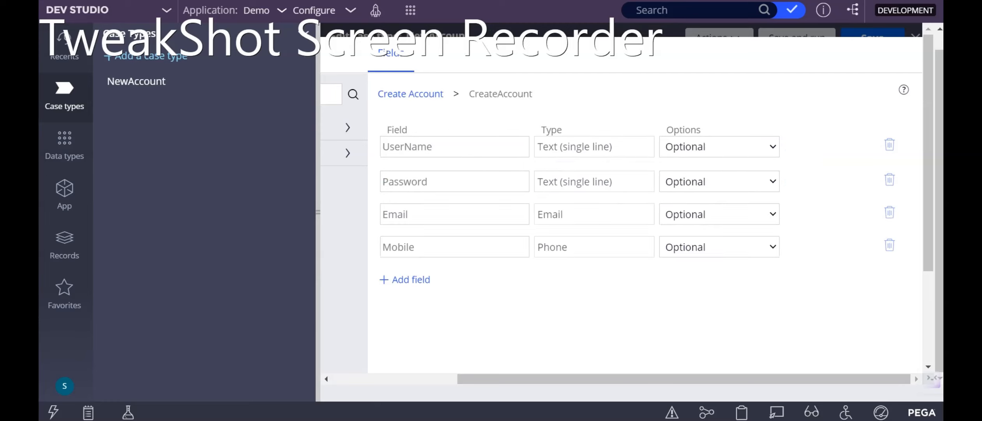
scroll(624, 195, down, 3)
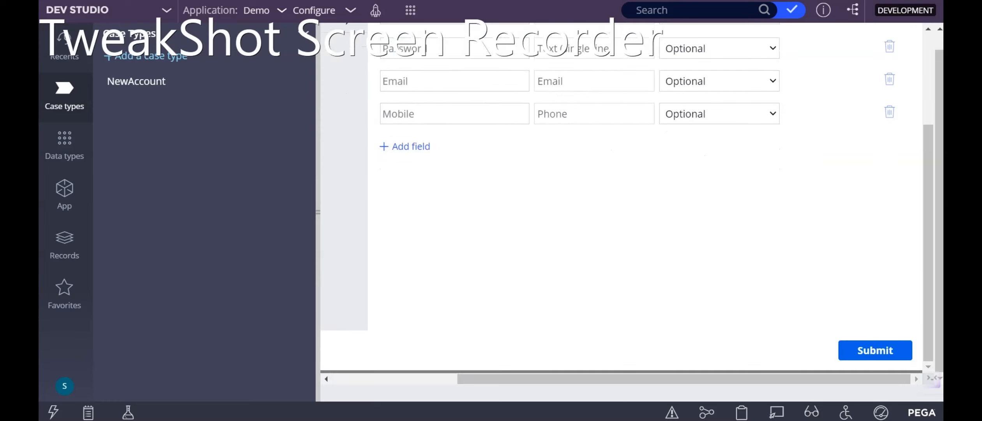
scroll(624, 195, up, 3)
scroll(623, 195, down, 3)
click(875, 350)
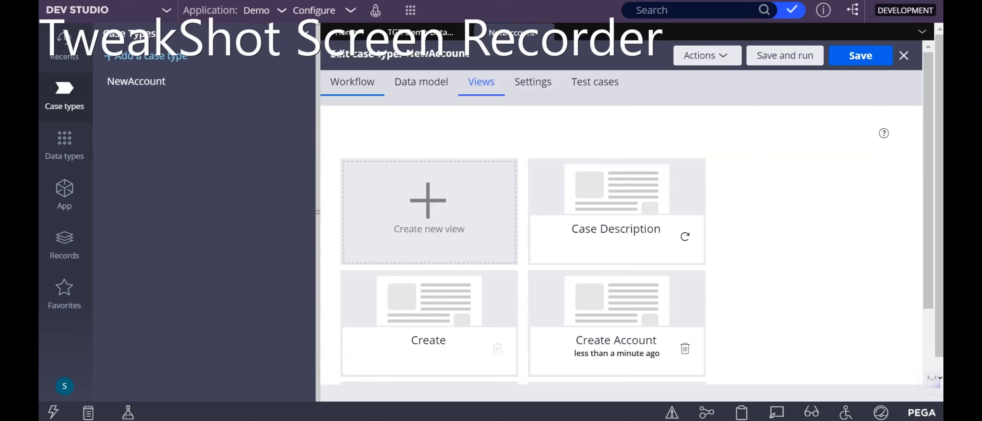
Save the NewAccount case type and open the UserDetails section under NewAccount > User Interface
click(352, 82)
click(872, 56)
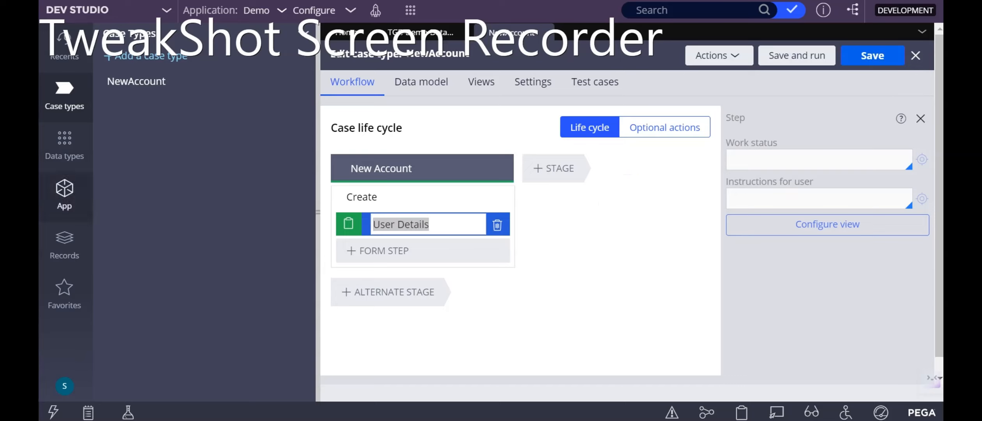
click(64, 193)
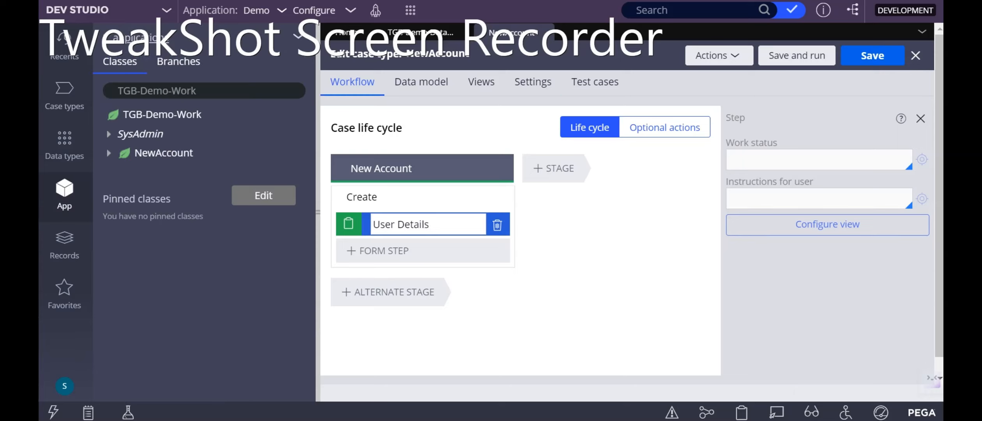
click(293, 153)
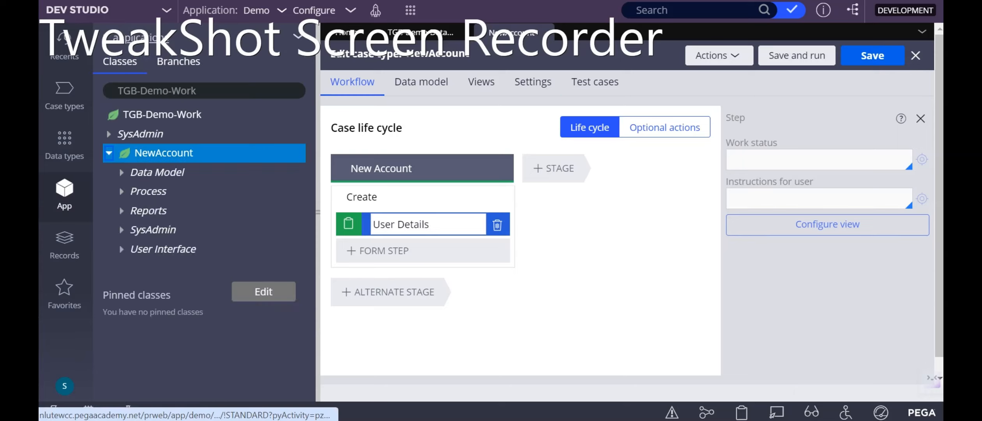
click(121, 250)
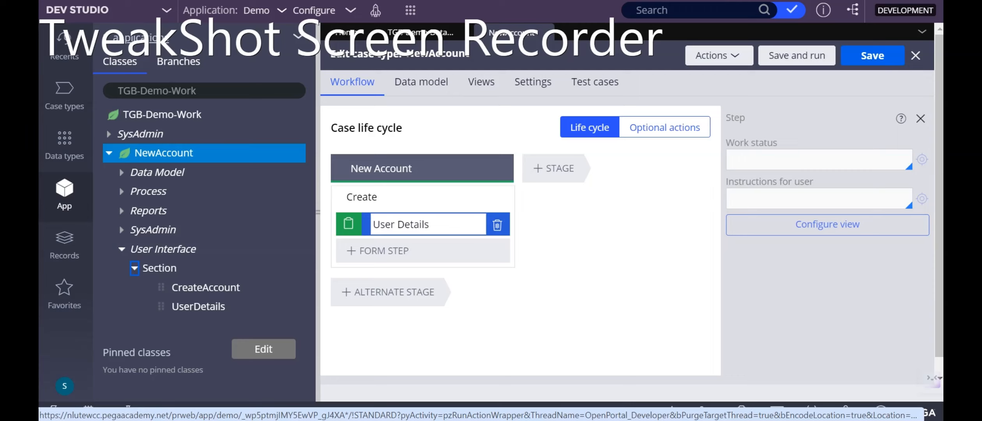
click(198, 307)
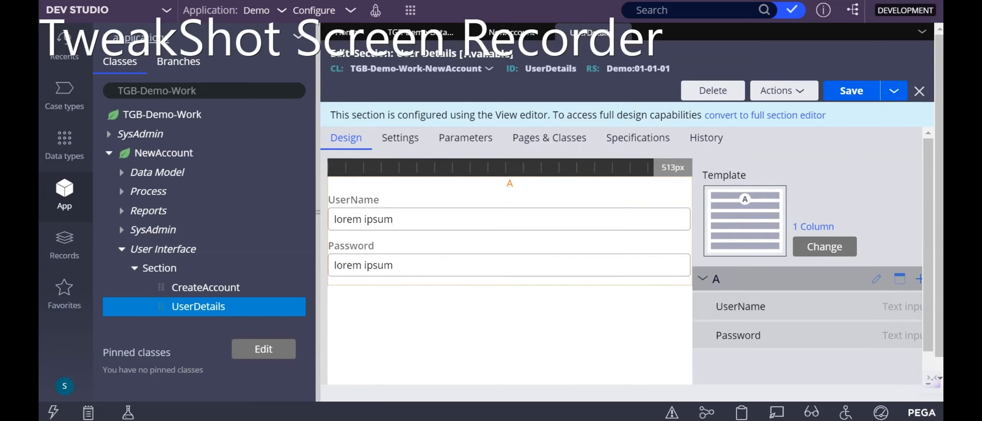
Add a Button control below Password in the UserDetails section and select it
click(918, 279)
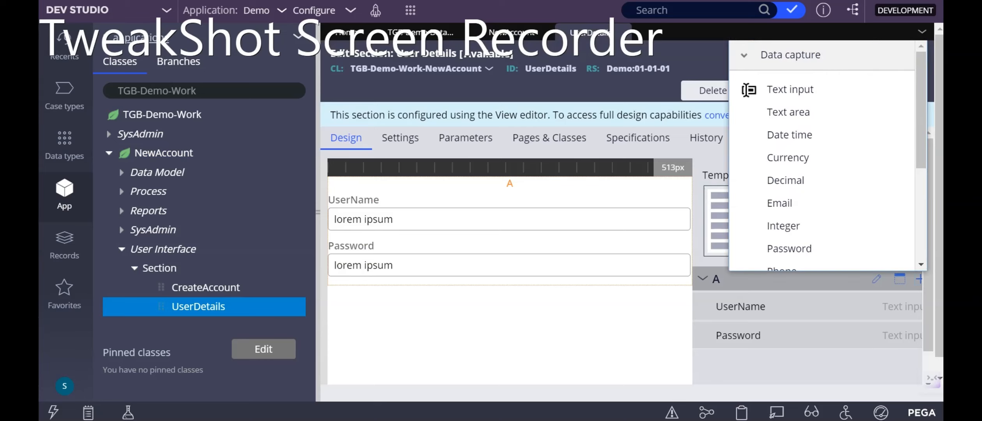
scroll(834, 181, down, 5)
click(775, 224)
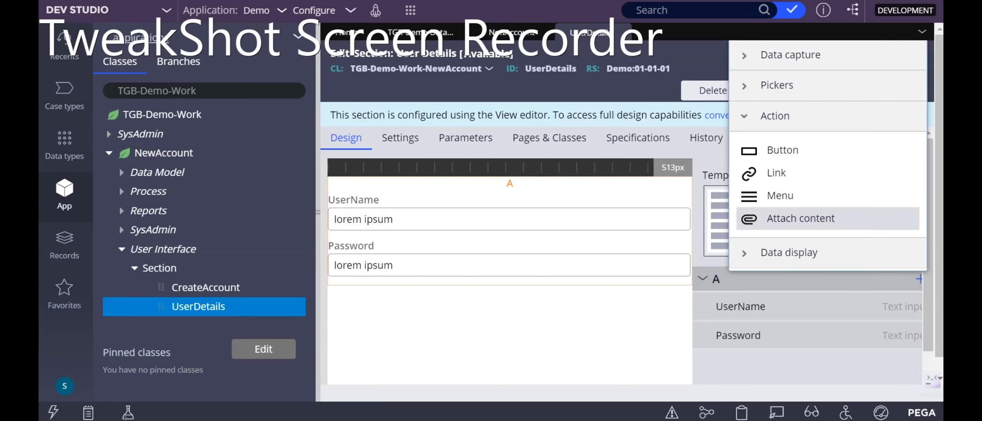
click(783, 150)
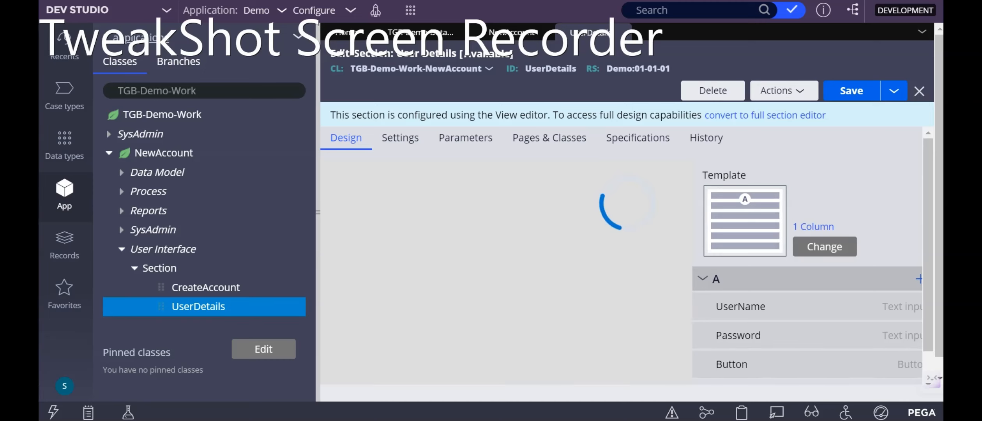
drag(318, 212, 198, 212)
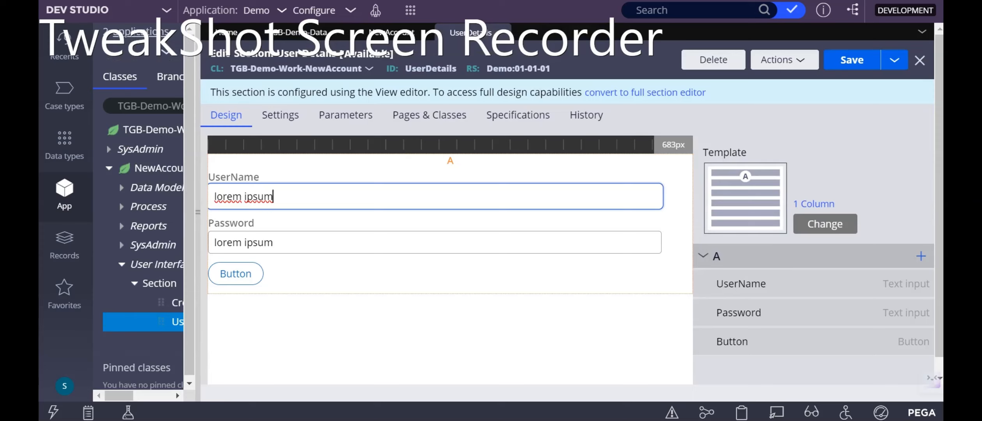
click(235, 274)
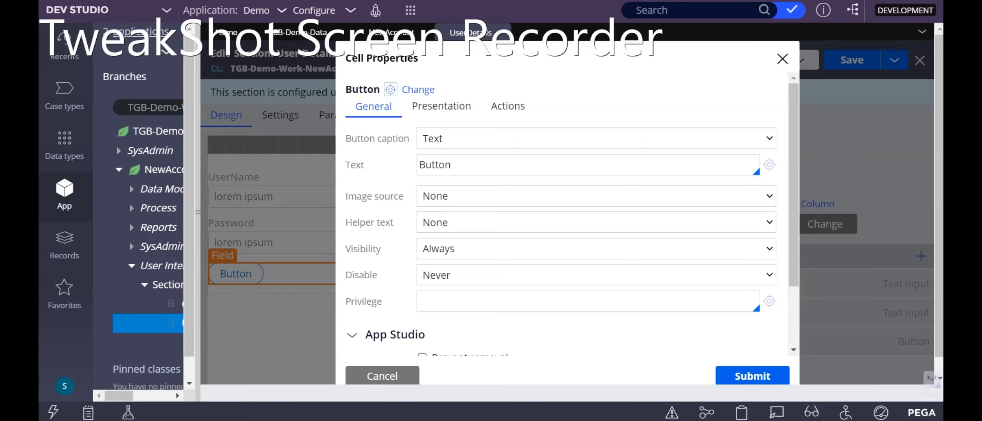
Replace the button's caption text with 'Create Account' and show its Actions settings
double_click(435, 165)
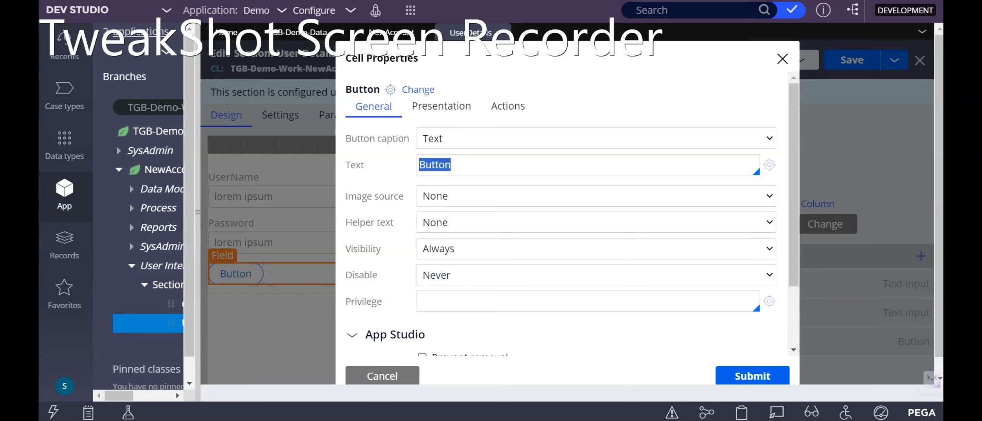
key(BackSpace)
text(c)
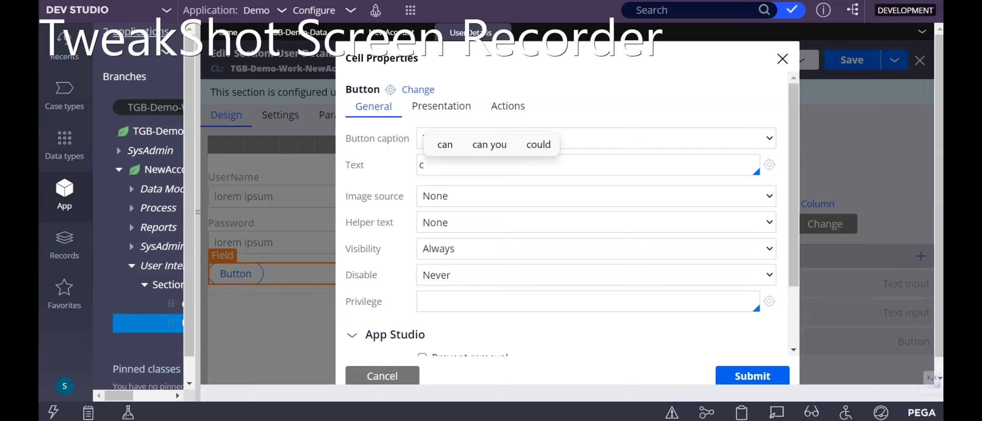
text(reateAcc)
key(BackSpace)
key(BackSpace)
key(BackSpace)
text(Acco)
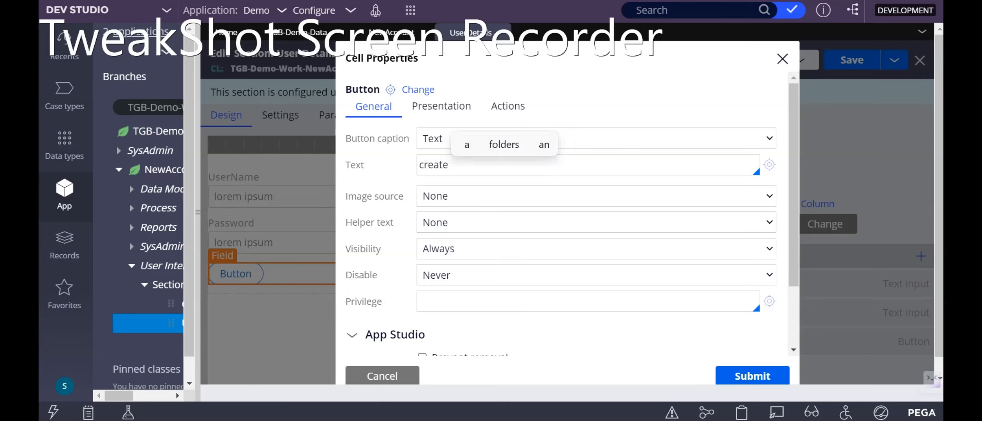
text(unt)
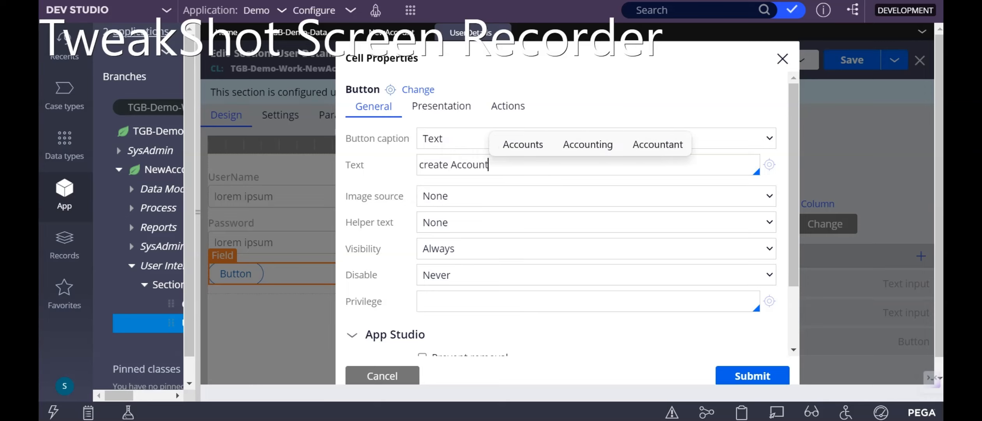
click(423, 165)
key(BackSpace)
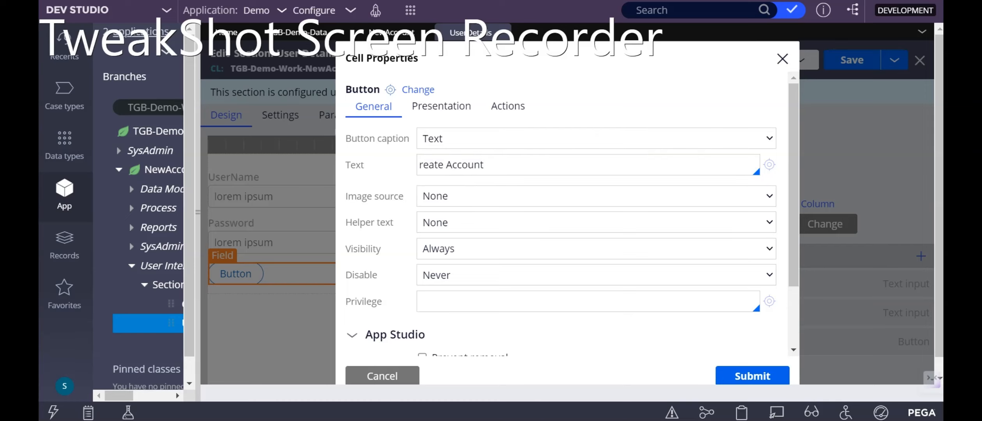
text(C)
click(508, 106)
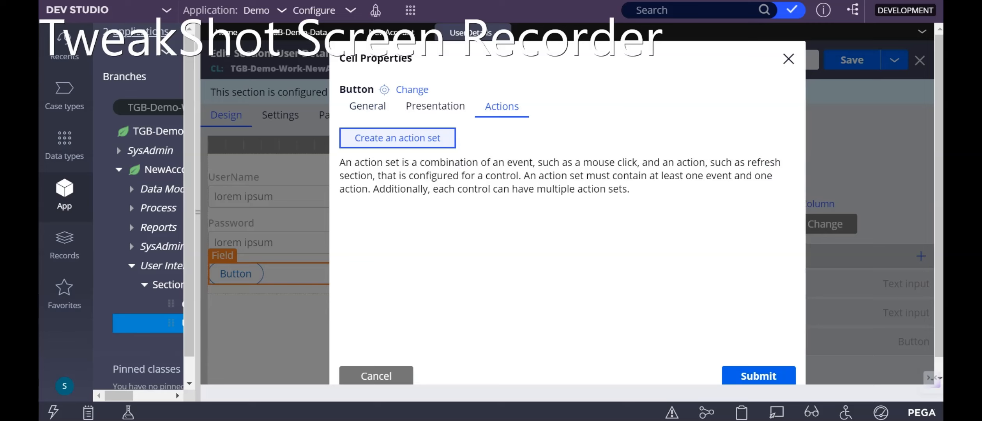
Create a new action set for the button triggered by a Click event
click(397, 138)
click(379, 203)
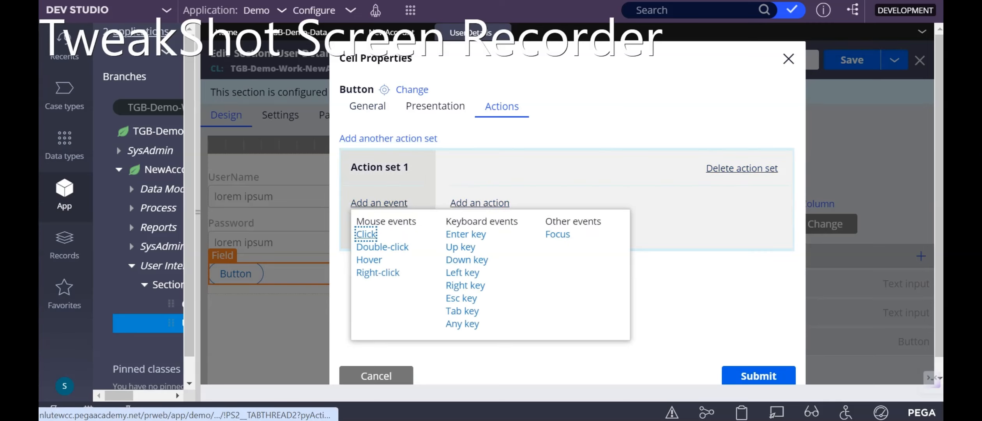
click(366, 235)
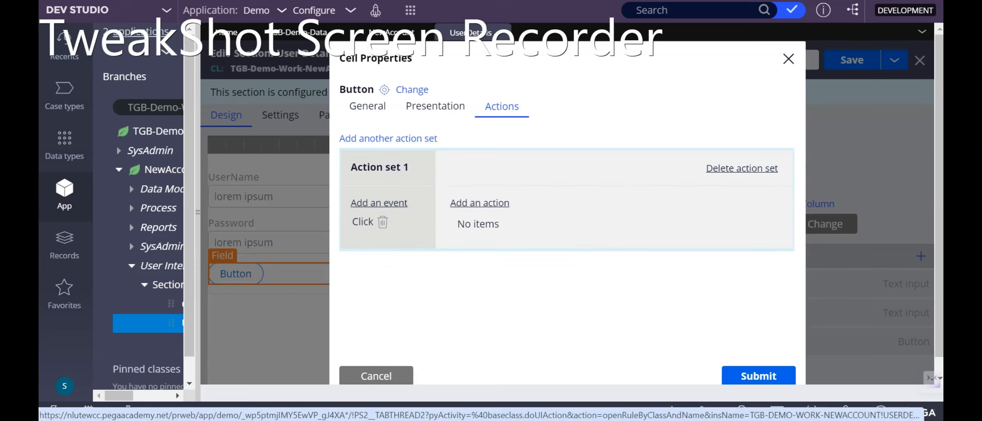
Make the Click action a Flow in modal dialog with flow name CreateAccountFlow
click(479, 203)
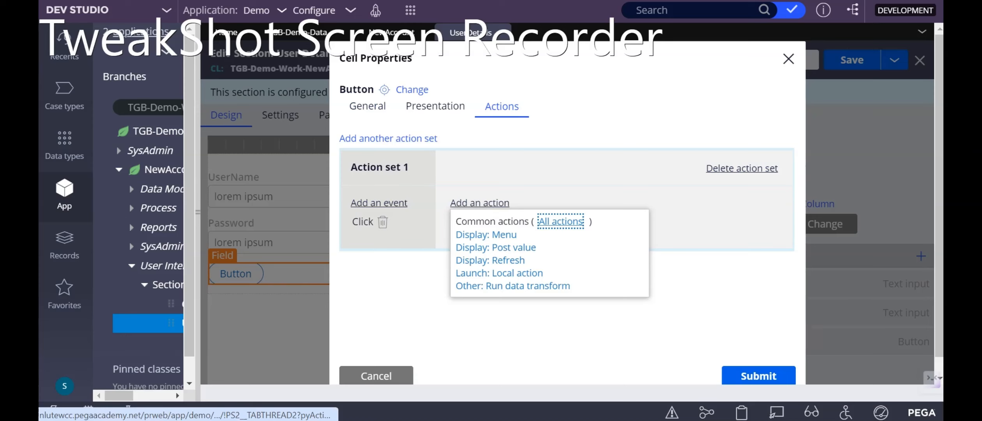
click(560, 221)
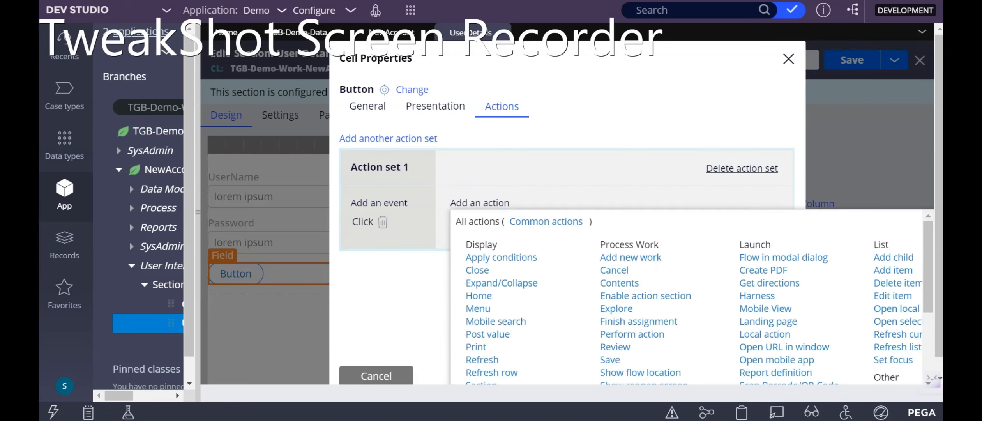
click(783, 257)
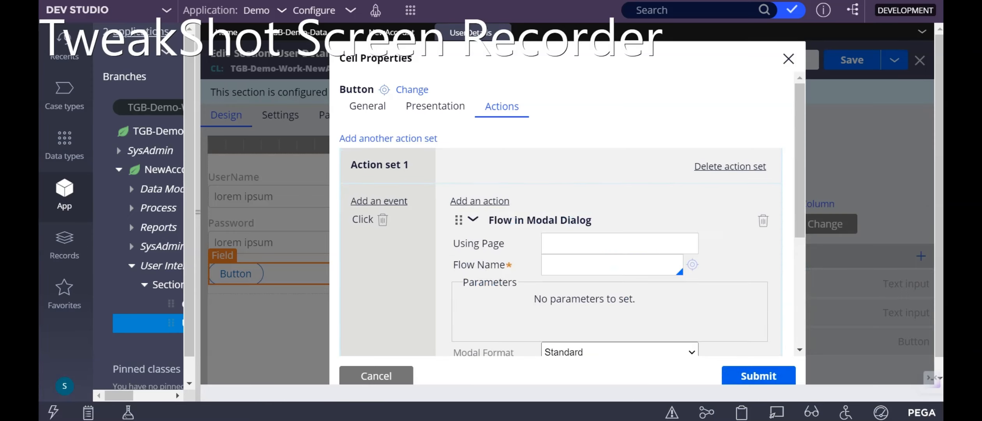
click(612, 265)
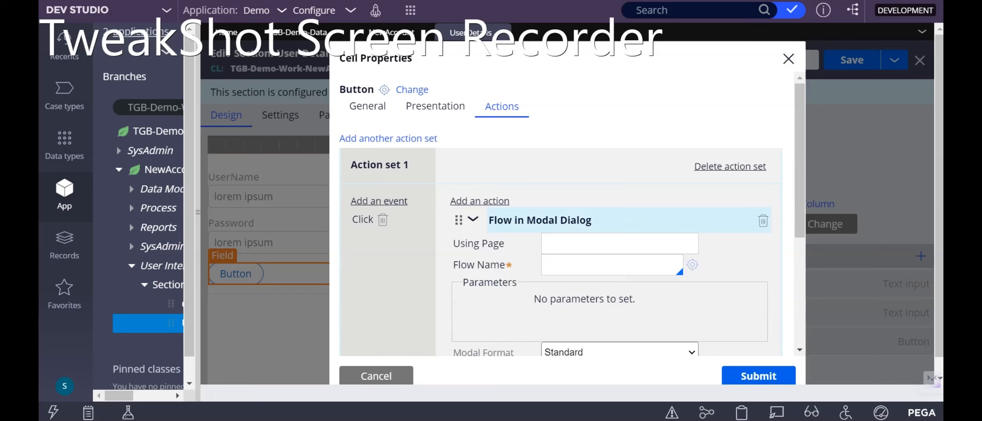
text(CreateAc)
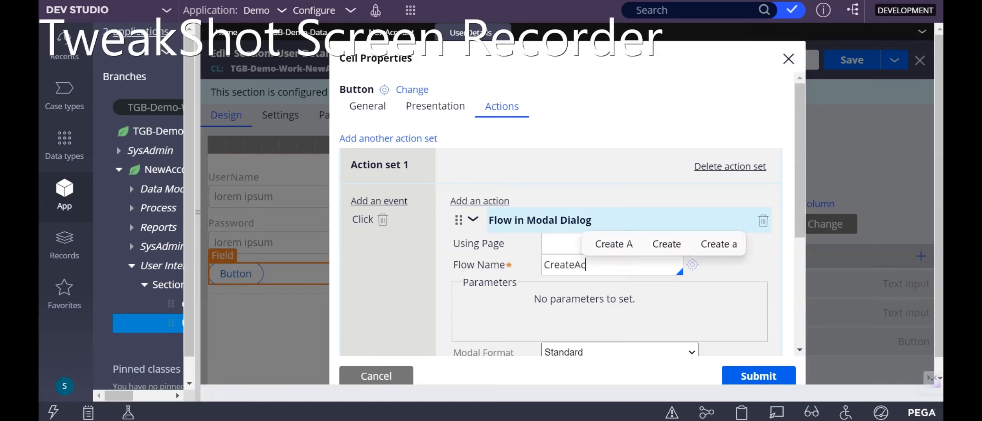
text(count)
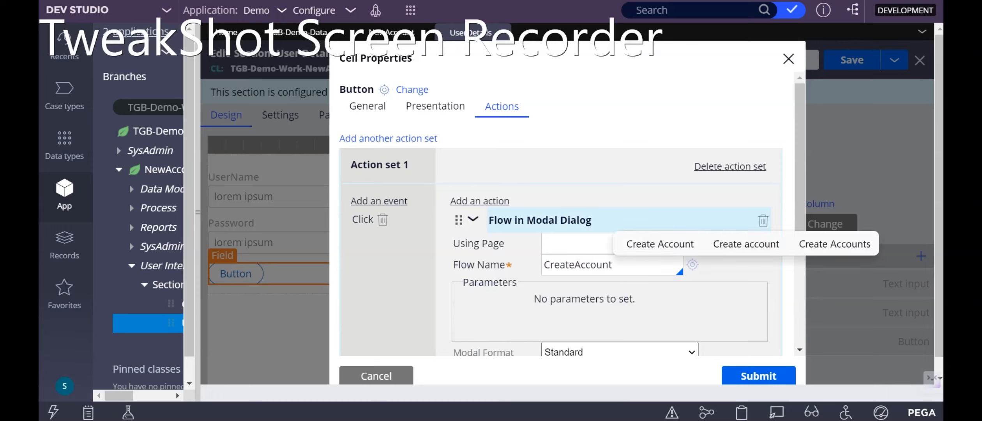
text(Flow)
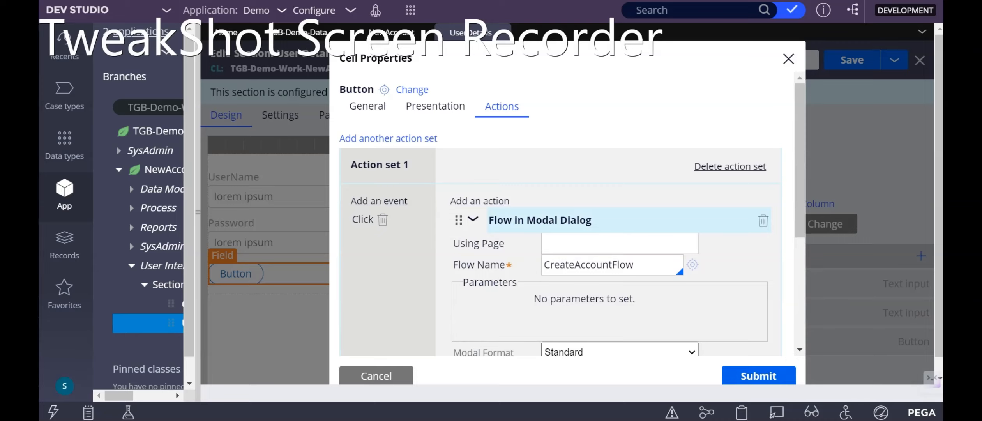
click(730, 166)
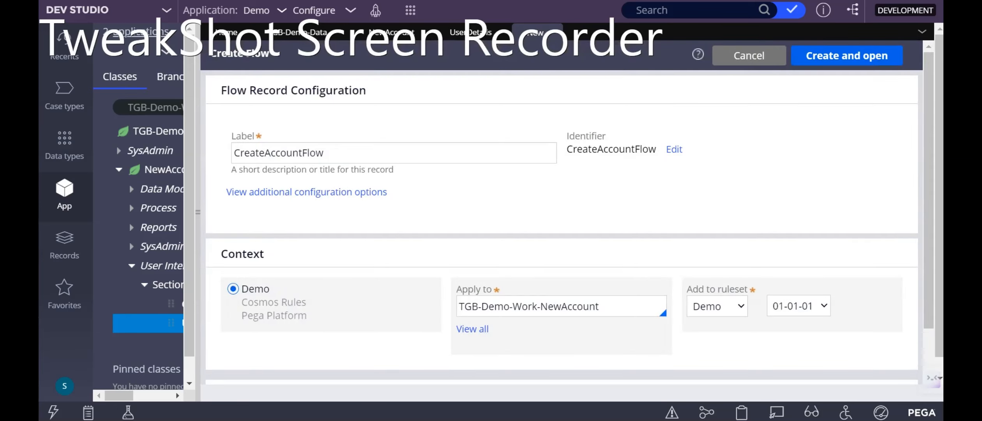
Create the CreateAccountFlow flow and open the properties of its connector to the end
click(847, 56)
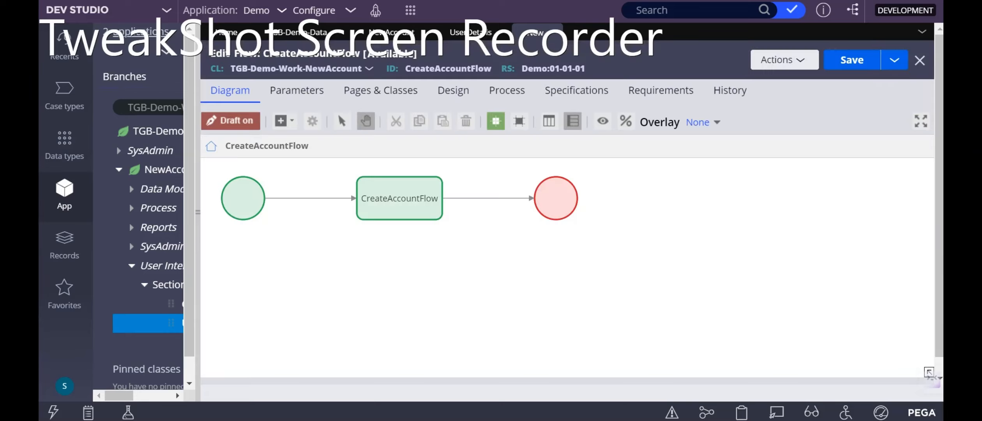
click(399, 198)
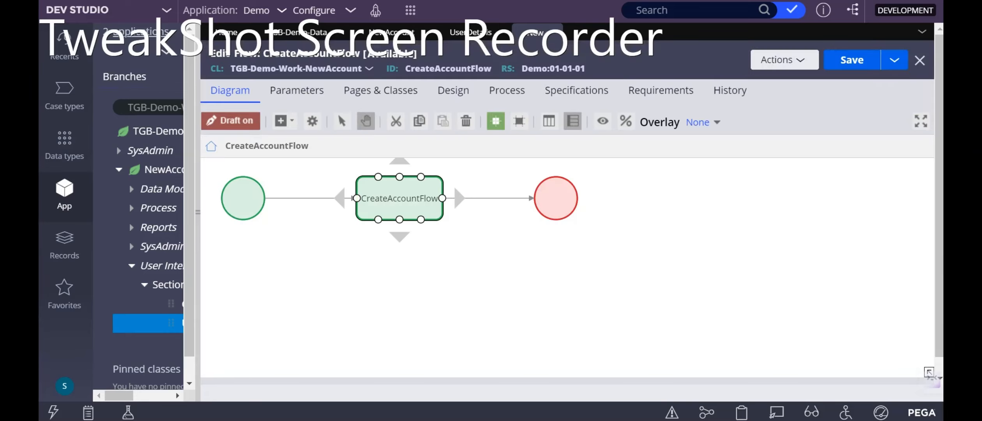
click(487, 198)
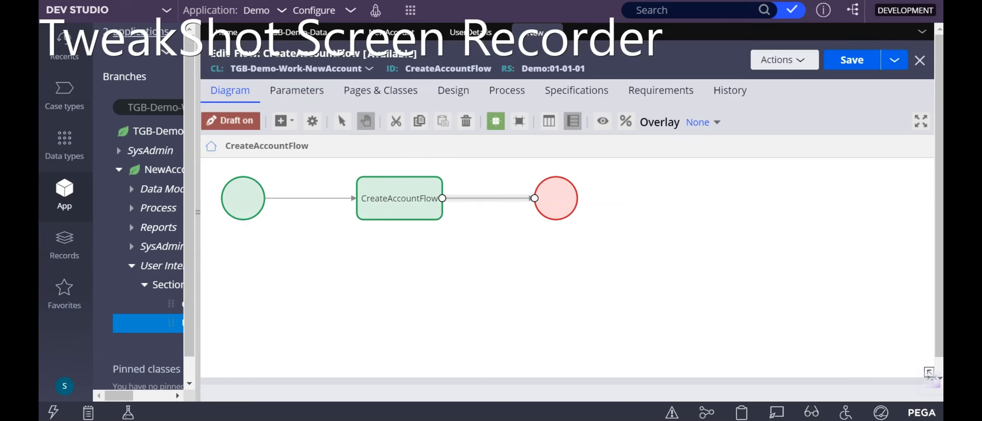
double_click(487, 197)
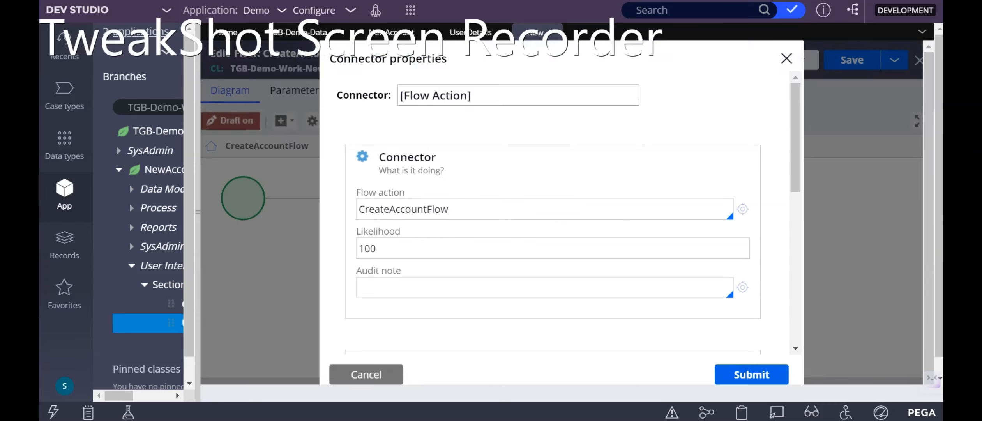
Create and save a CreateAccountFlow flow action showing the CreateAccount section, then submit the connector
click(742, 209)
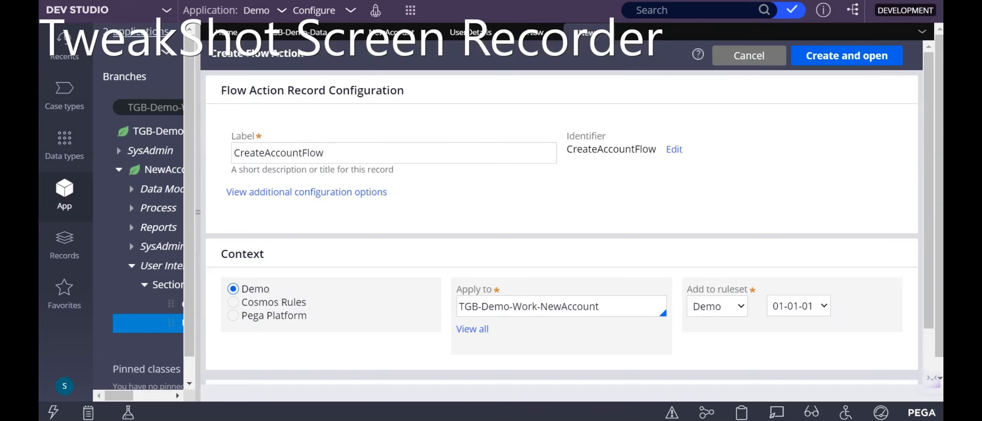
click(847, 56)
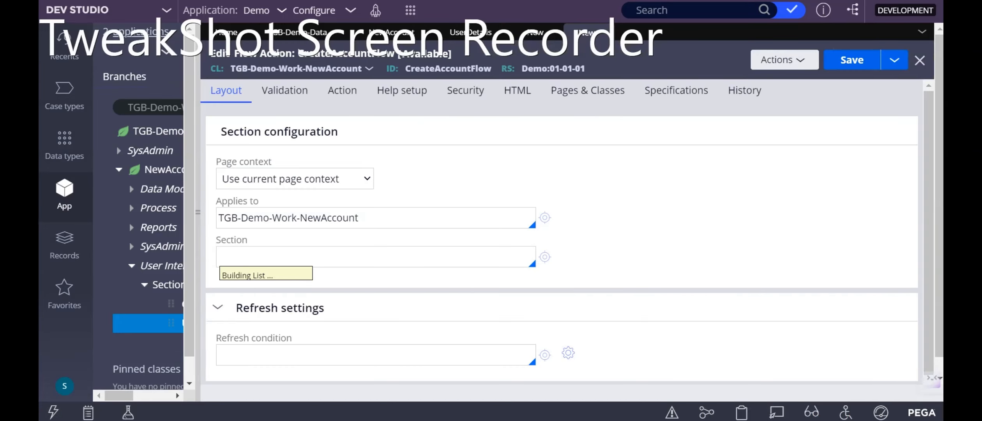
key(Down)
key(Down)
key(Return)
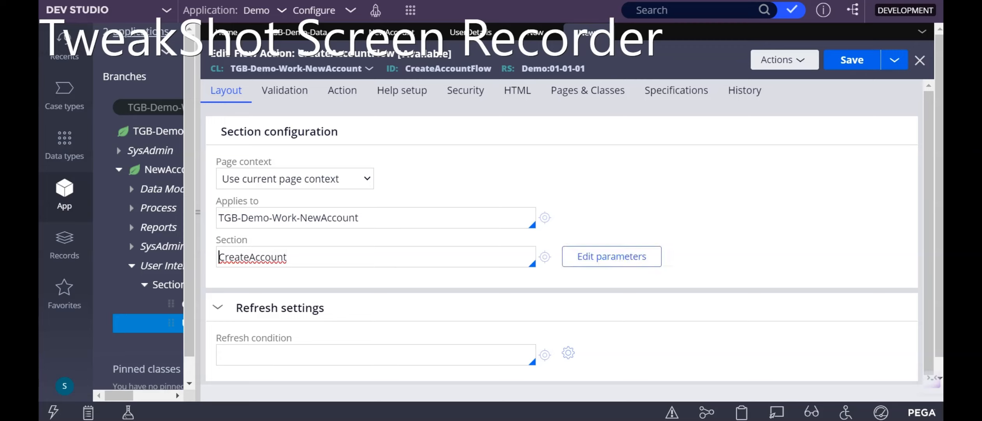
click(852, 60)
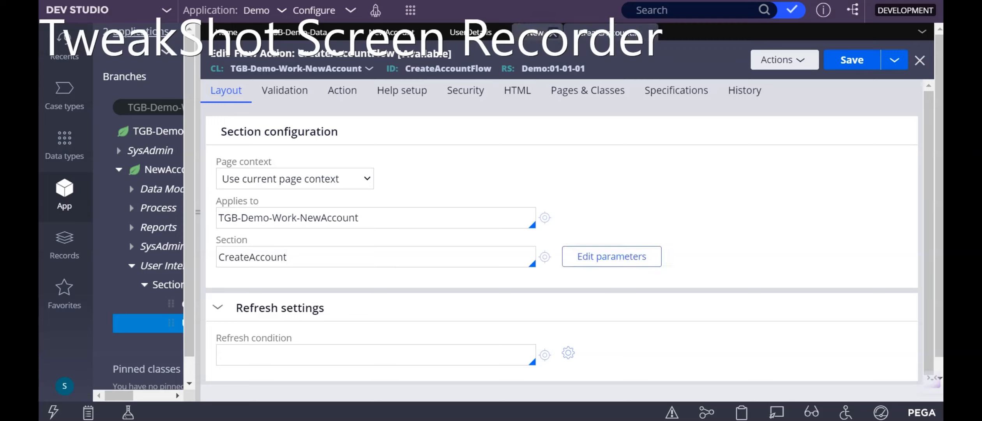
click(552, 32)
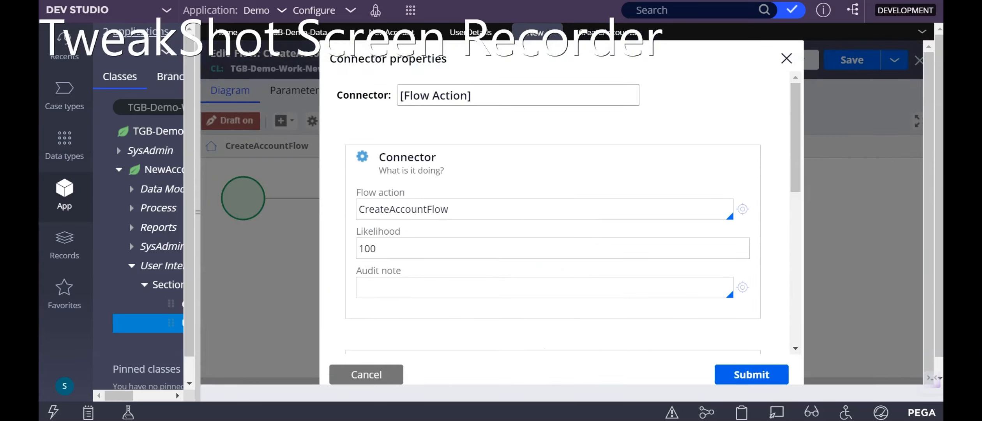
click(751, 374)
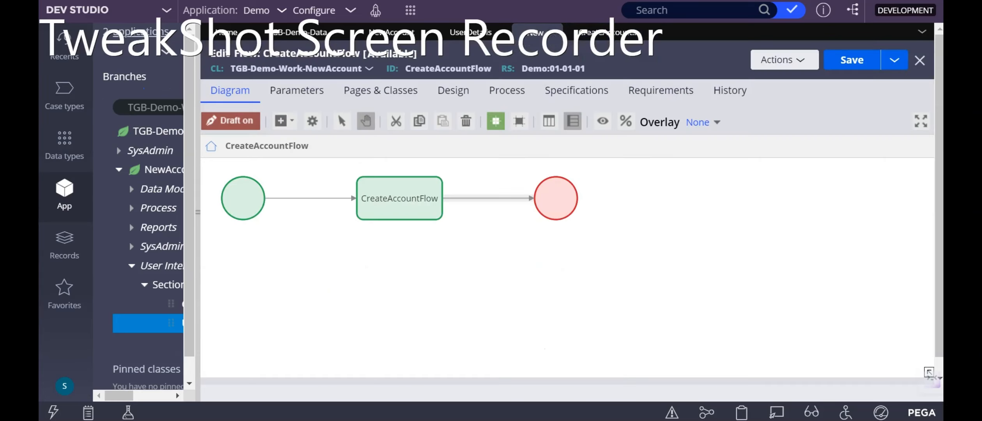
Save the flow and add a Save data page step from Automations
click(851, 60)
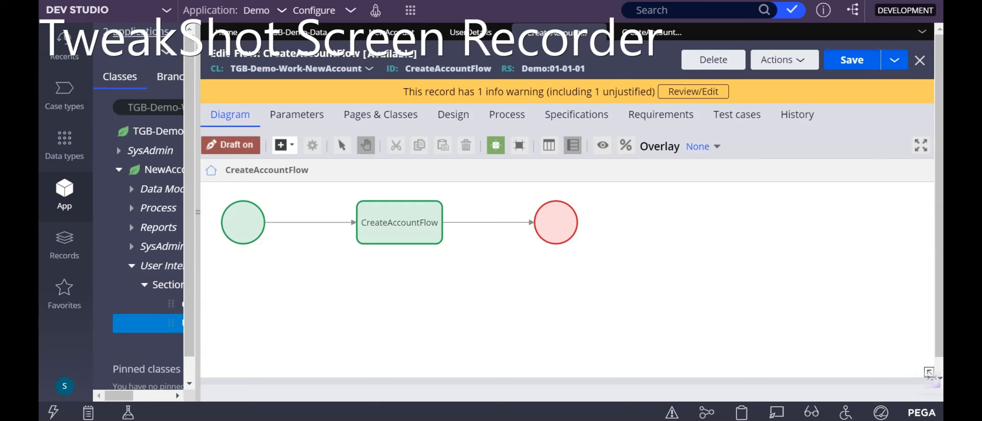
click(283, 144)
mouse_move(295, 346)
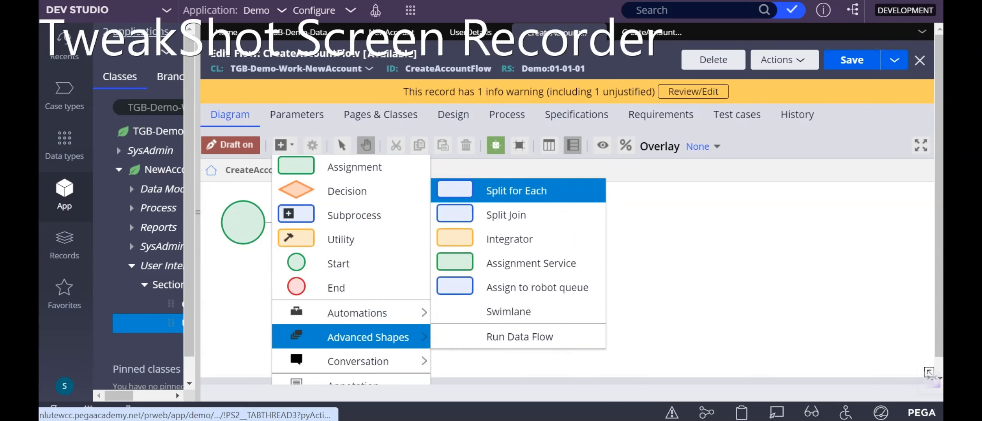
mouse_move(363, 313)
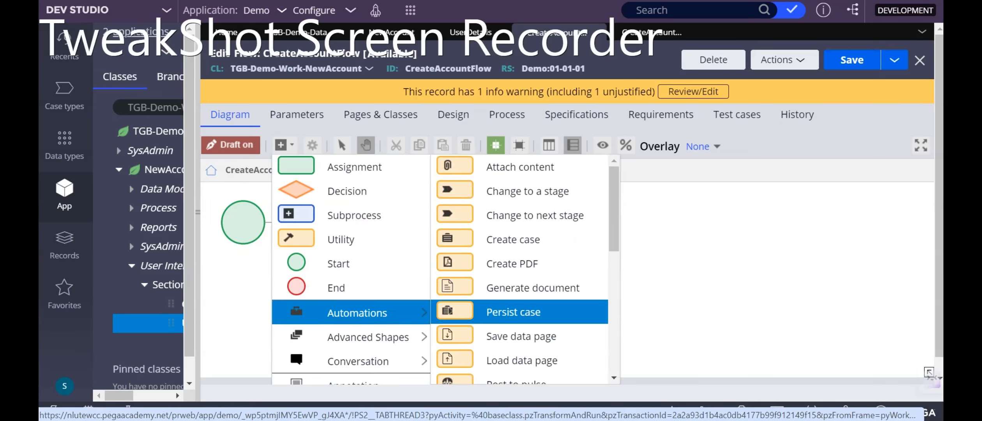
click(521, 336)
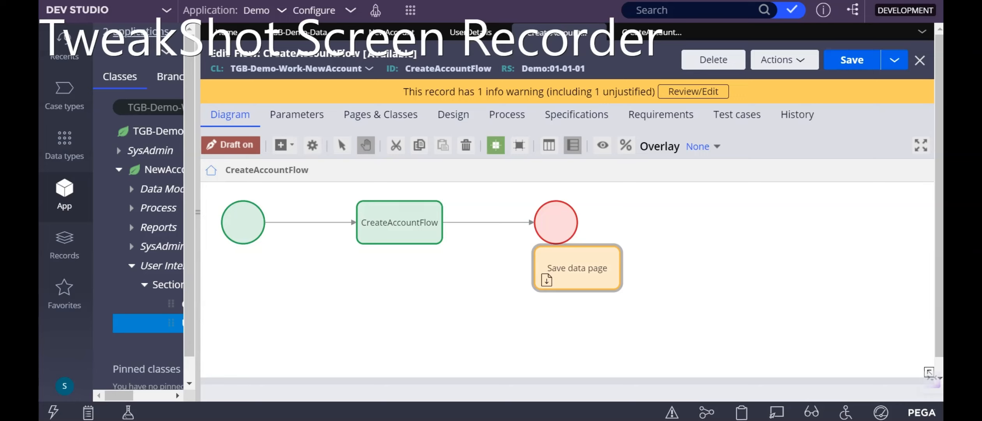
Route the connector through the Save data page step to the end and align the shapes
click(488, 222)
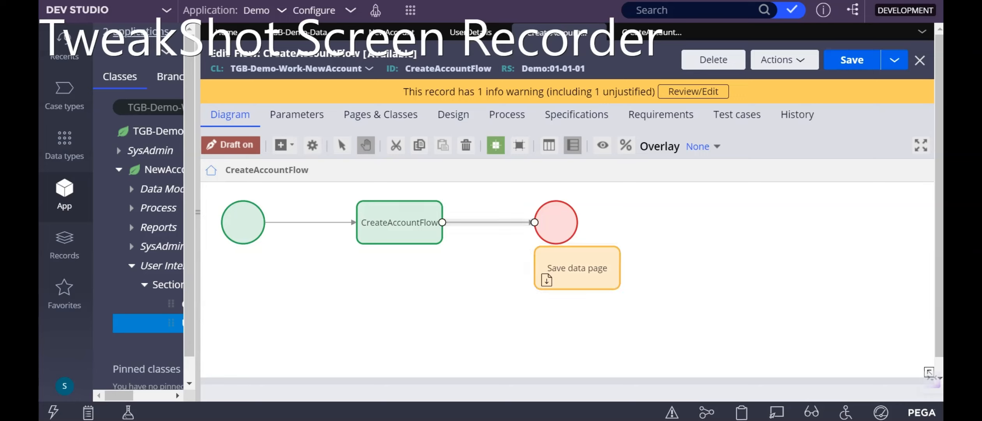
drag(535, 222, 534, 268)
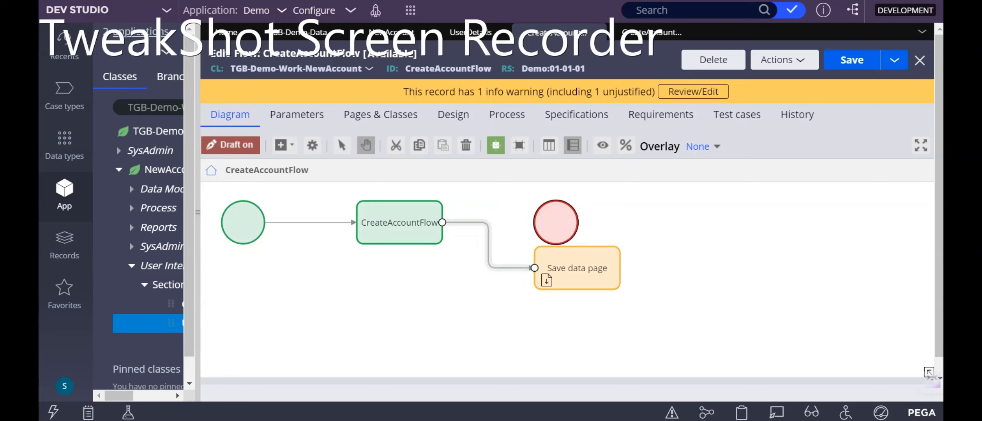
drag(555, 222, 688, 265)
mouse_move(616, 268)
drag(619, 268, 667, 265)
drag(577, 268, 562, 222)
drag(688, 265, 693, 223)
click(562, 222)
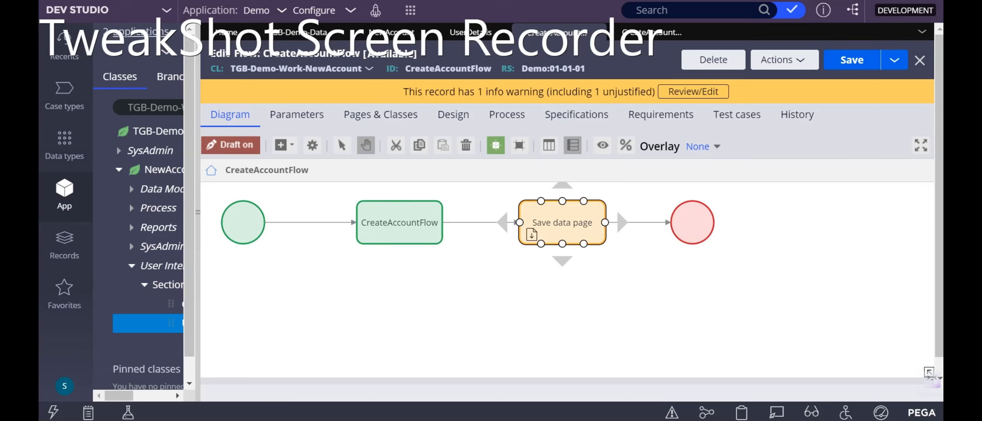
Set the Save data page step's Data Page Name to D_UserDetailsSavable and open that record
double_click(562, 222)
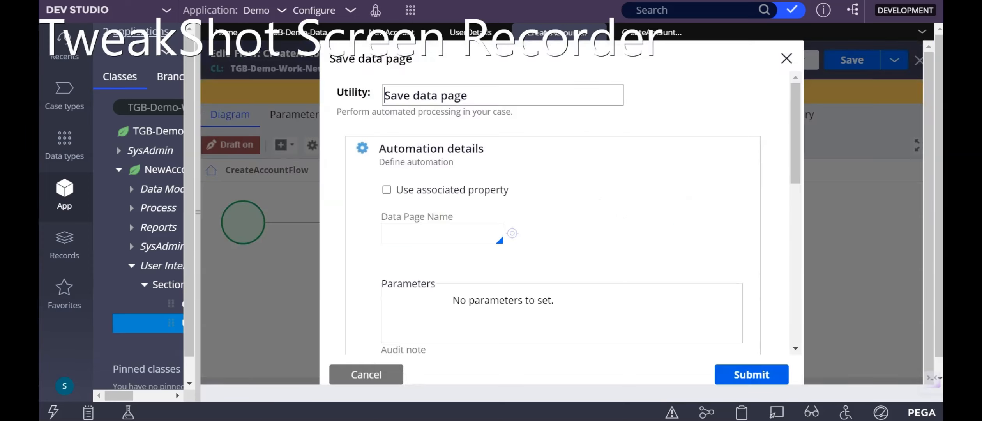
click(429, 233)
text(D_User)
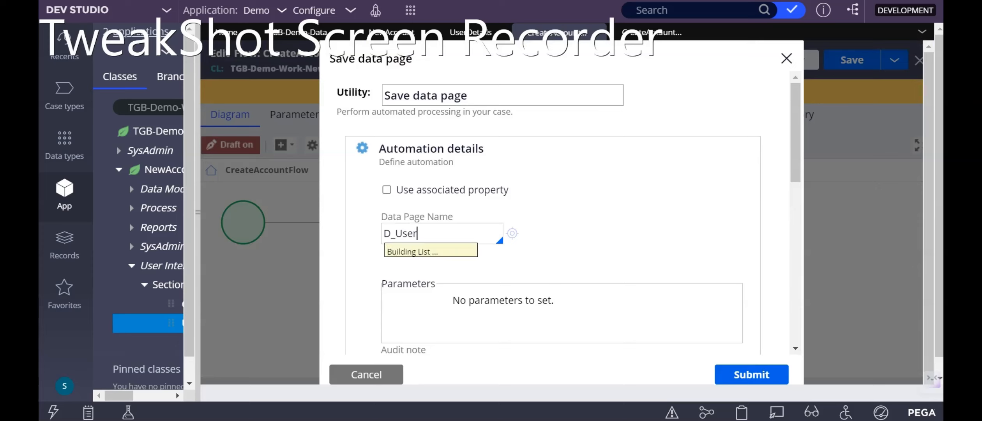
key(Down)
key(Down)
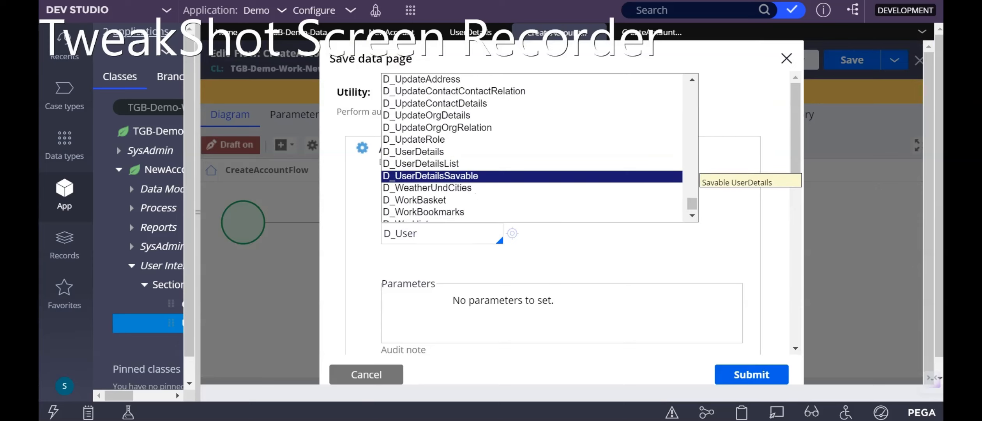
key(Return)
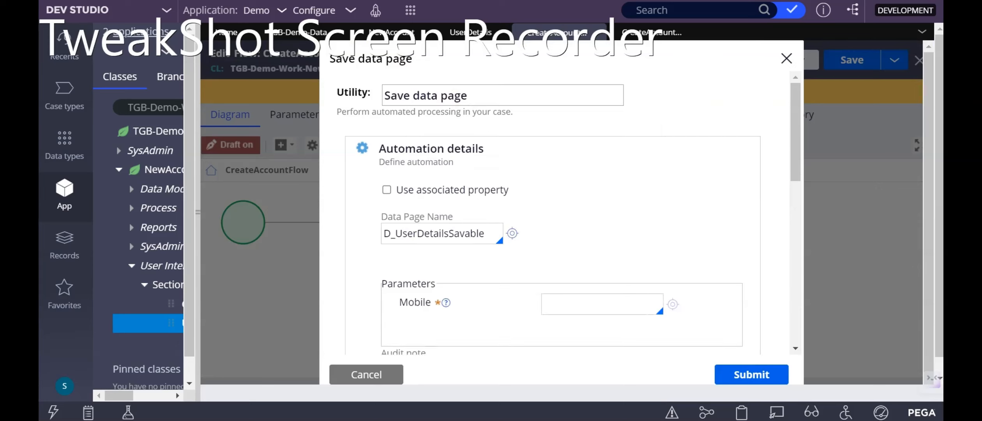
click(511, 233)
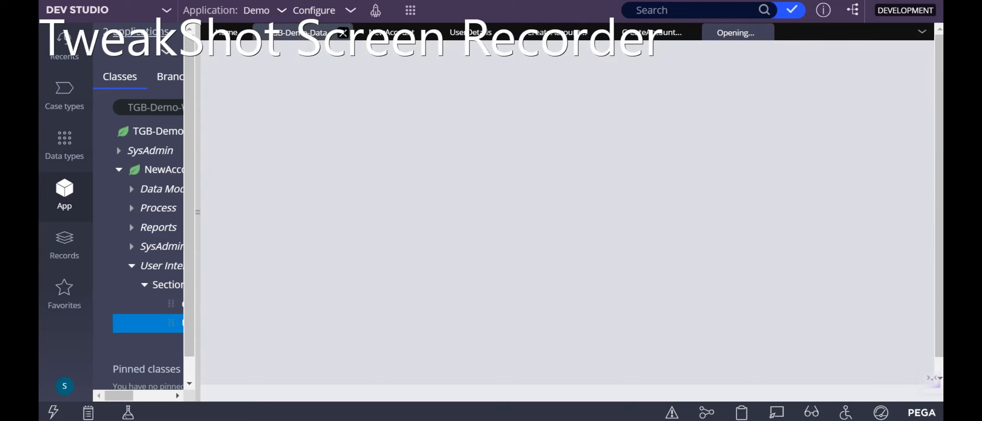
Close the TGB-Demo-Data and NewAccount tabs
click(343, 33)
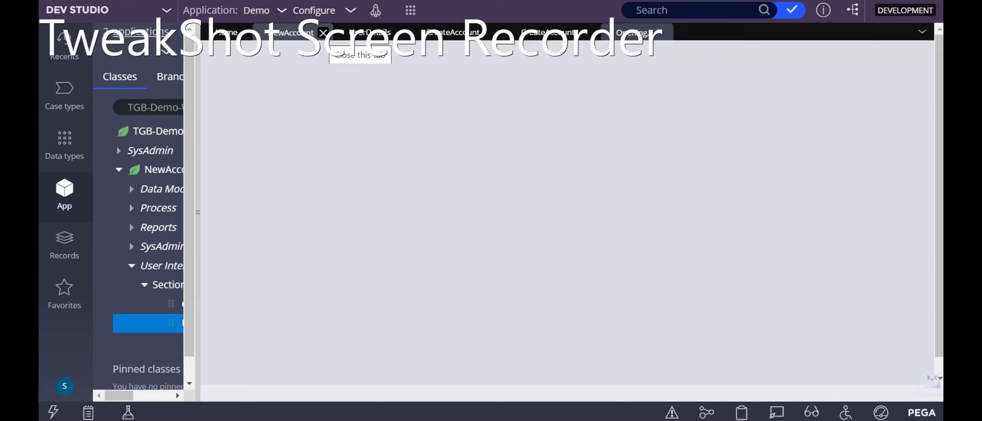
click(323, 32)
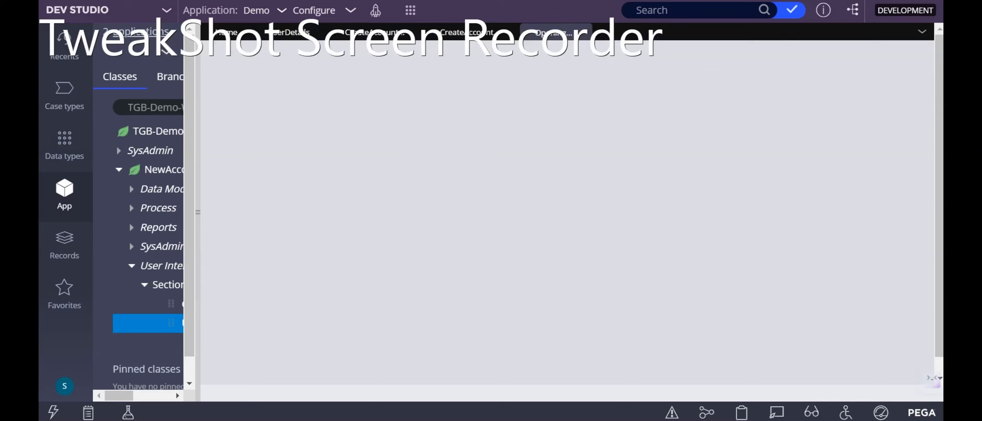
scroll(572, 244, down, 6)
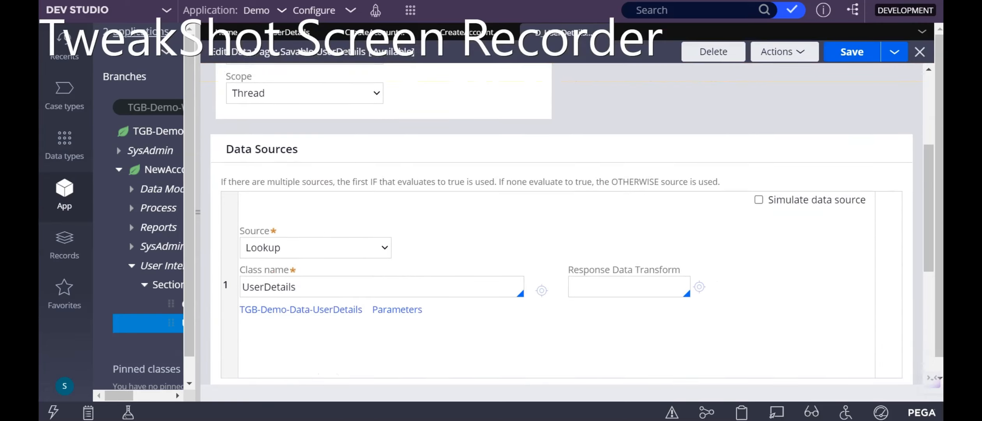
scroll(572, 244, up, 6)
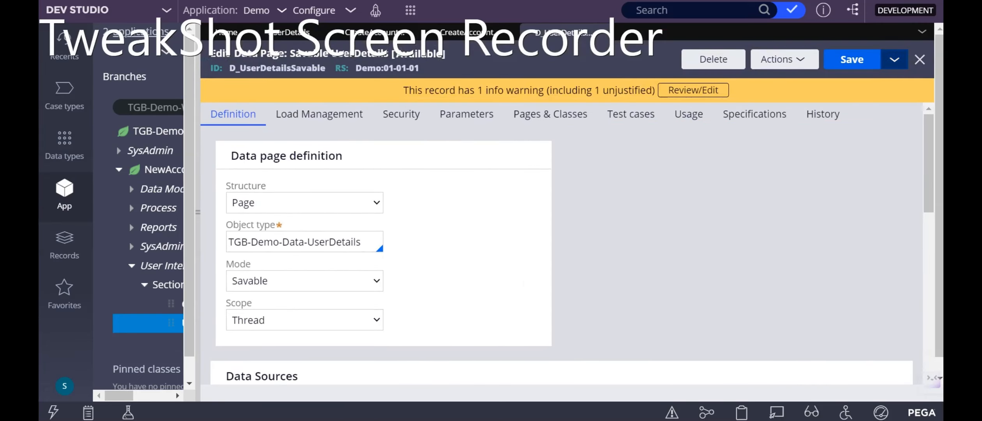
Save the data page as a copy labelled CreateAccount and create it
click(894, 59)
click(776, 79)
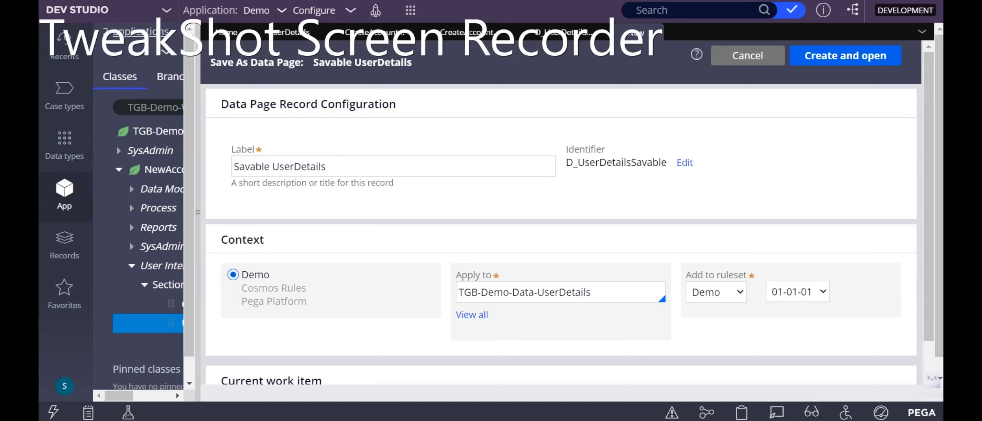
drag(331, 167, 232, 167)
key(BackSpace)
text(Creat)
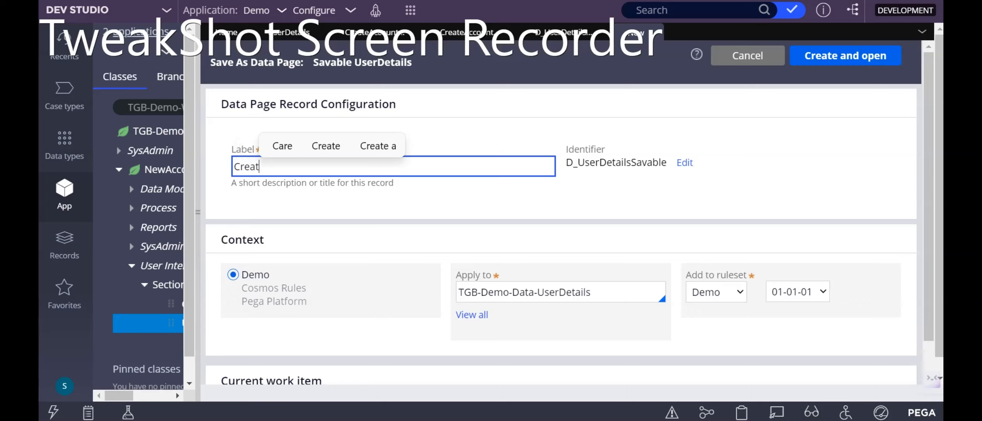
text(eAccount)
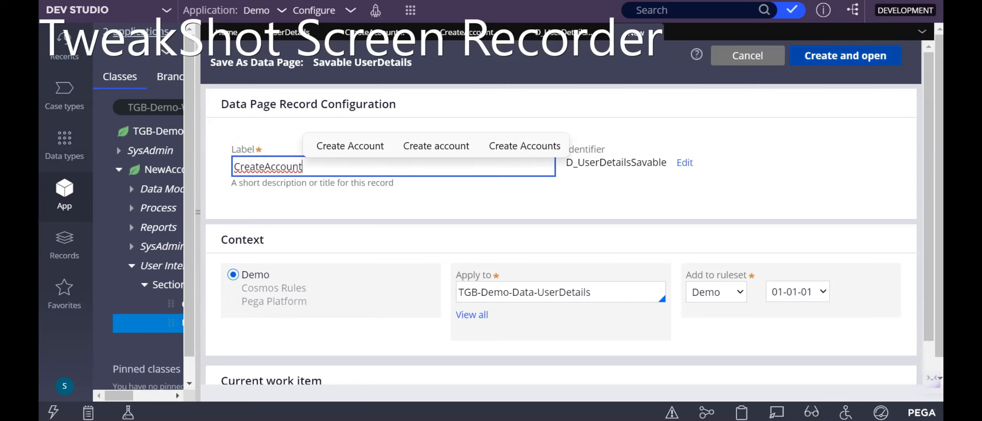
click(845, 56)
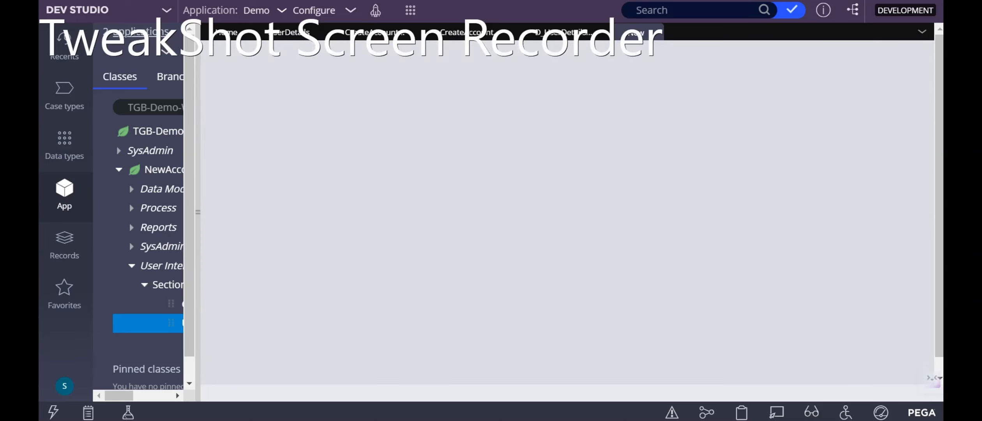
Change the data page Source from Lookup to Data Transform CreateAccountDT
scroll(565, 234, down, 3)
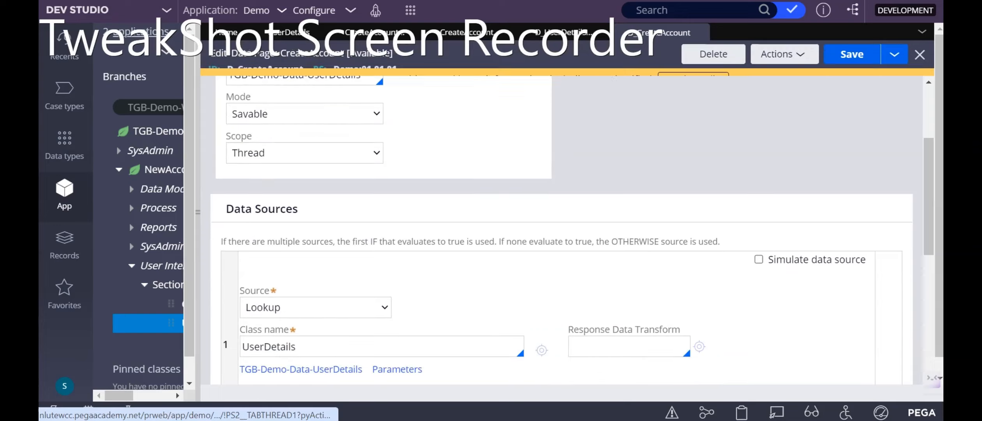
scroll(565, 234, down, 2)
click(316, 214)
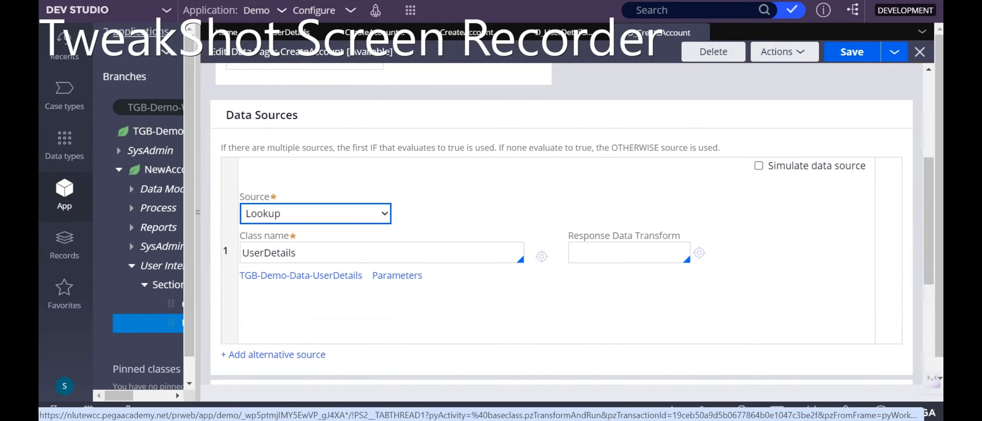
key(Return)
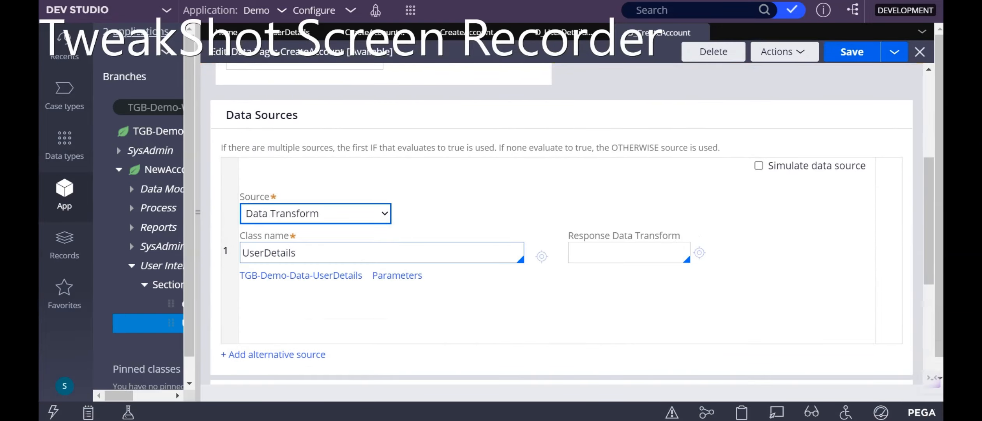
key(Tab)
text(Cr)
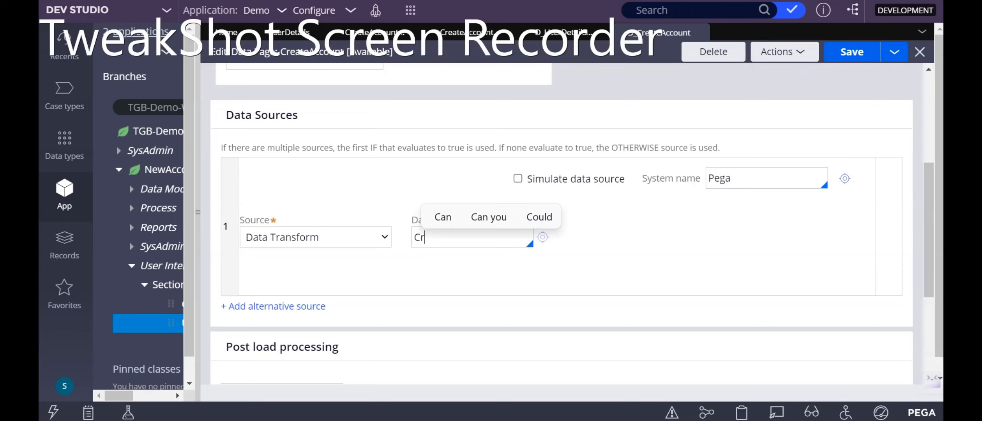
text(eateAccountDT)
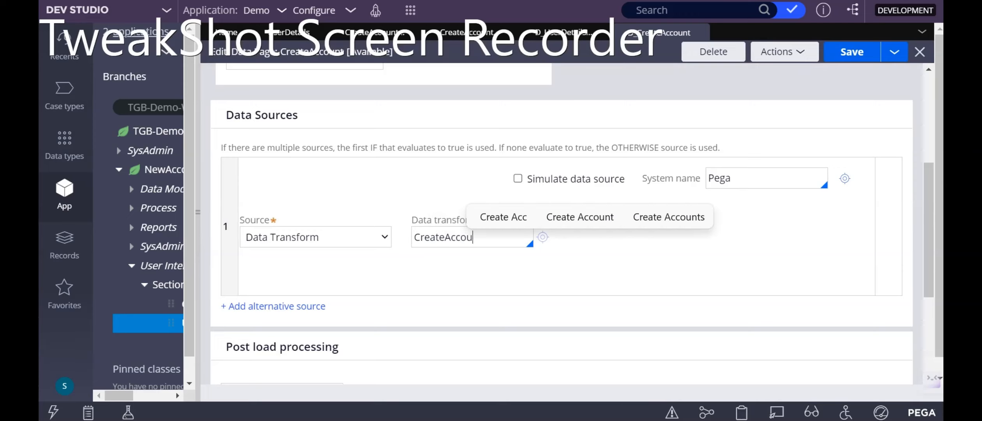
key(Tab)
scroll(561, 224, down, 3)
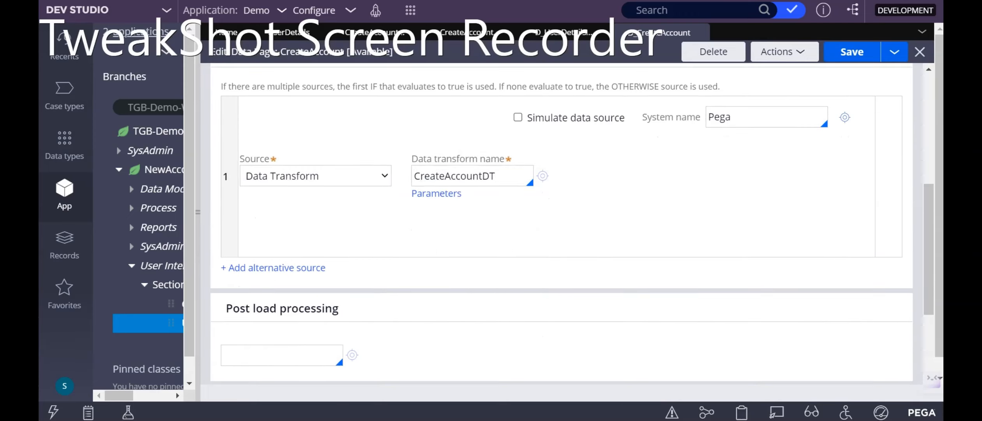
Create and open the CreateAccountDT data transform, then close the D_UserDetails tab
click(542, 176)
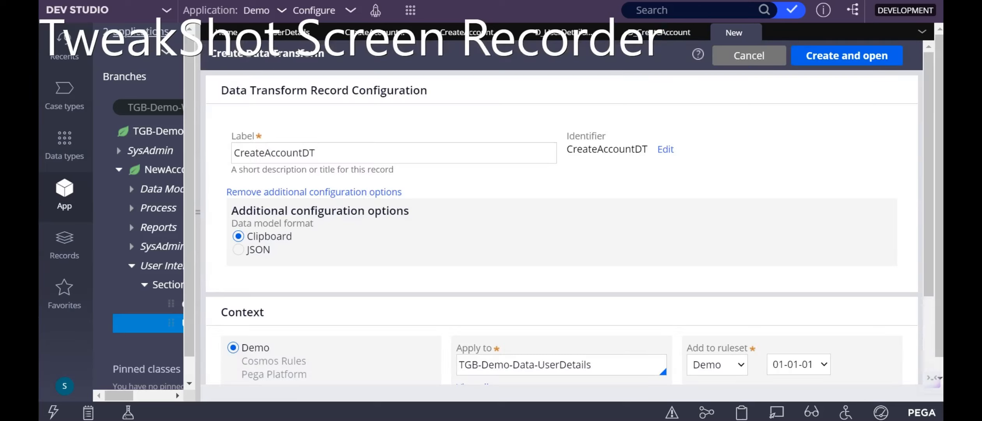
click(846, 56)
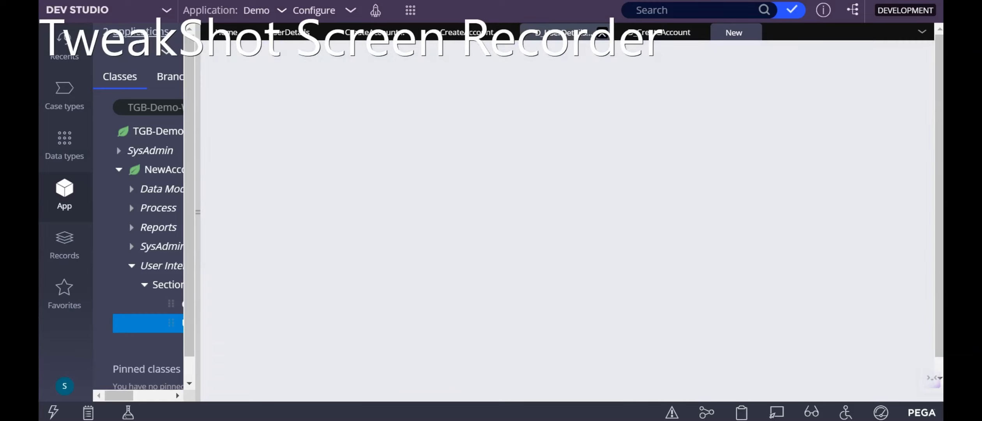
click(602, 34)
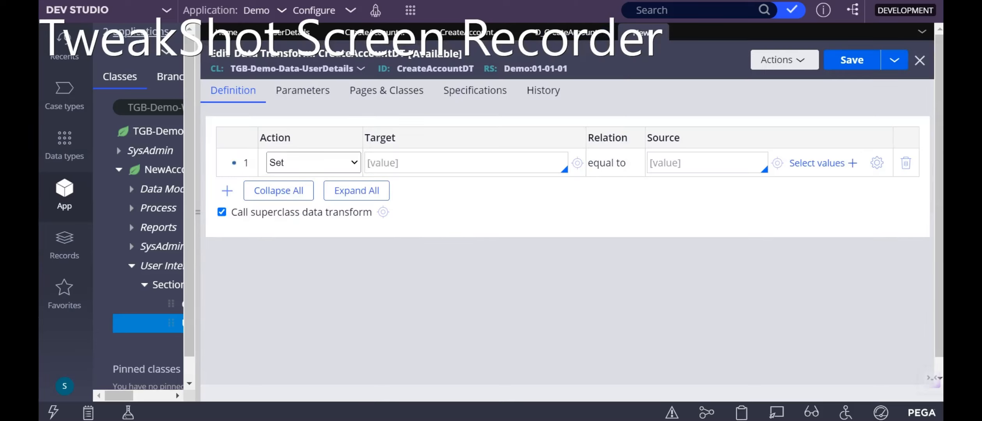
Set the first two Set rows' targets to .Email and .Mobile
click(429, 162)
text(.)
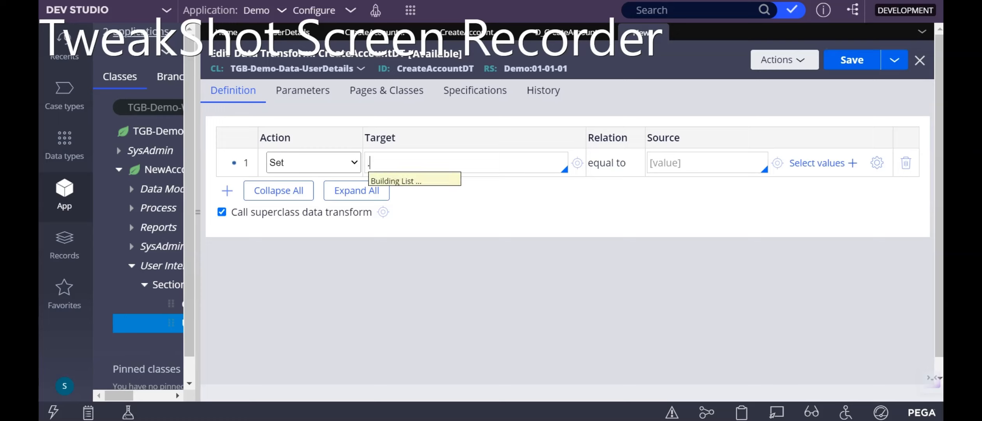
key(Return)
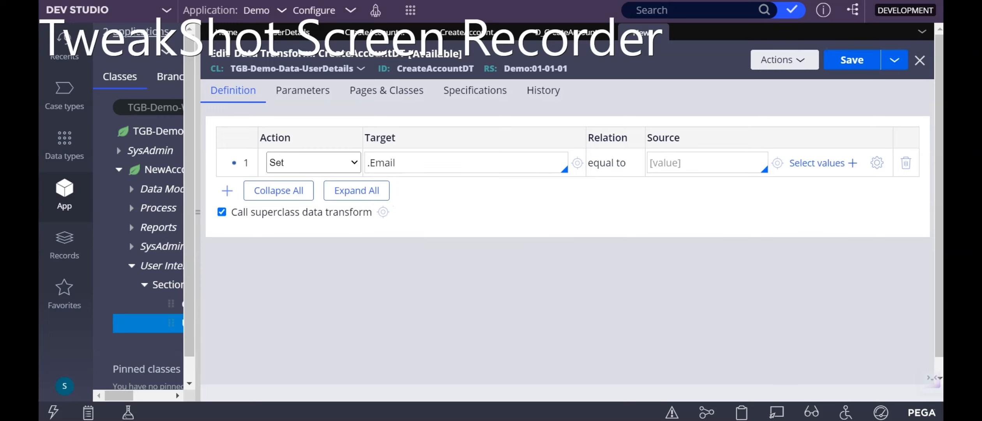
click(227, 191)
click(429, 191)
text(.)
key(Down)
key(Return)
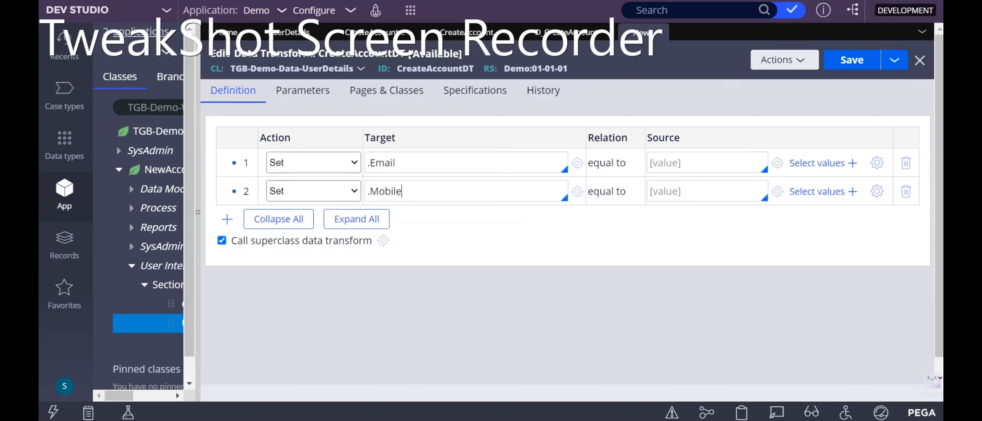
Add third and fourth Set rows targeting .Password and .UserName
click(227, 219)
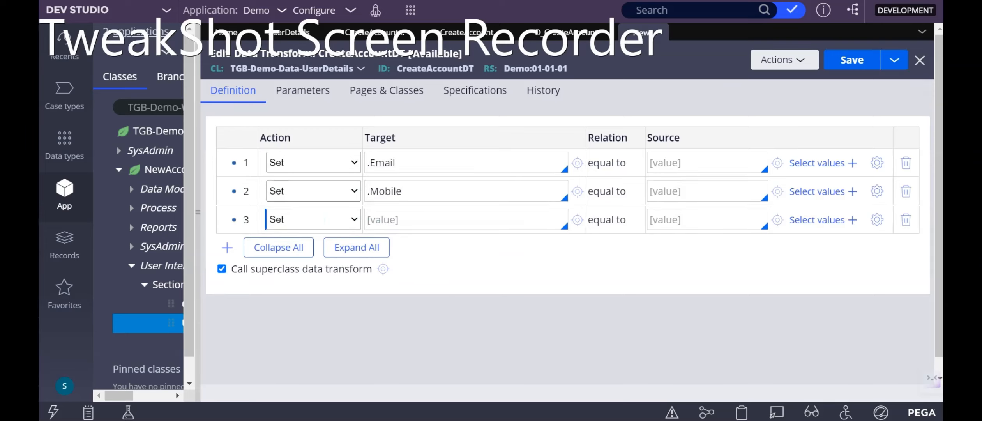
click(429, 219)
text(.)
key(Down)
key(Down)
key(Down)
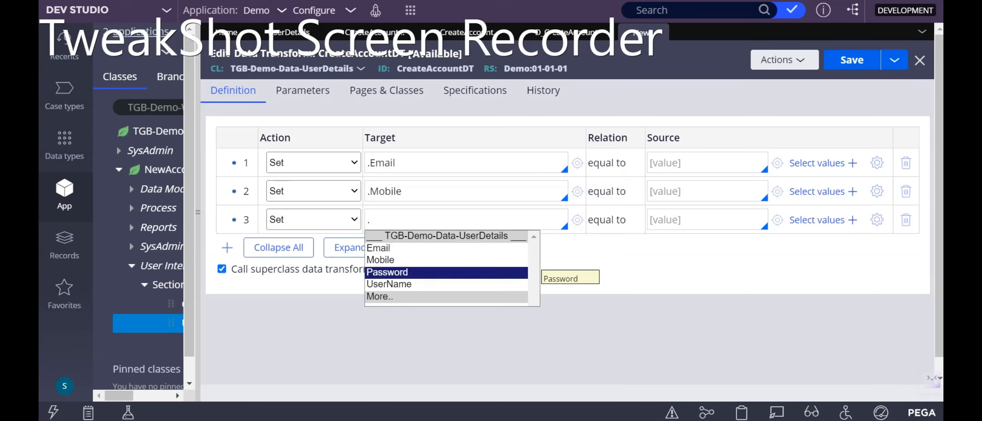
key(Return)
click(228, 247)
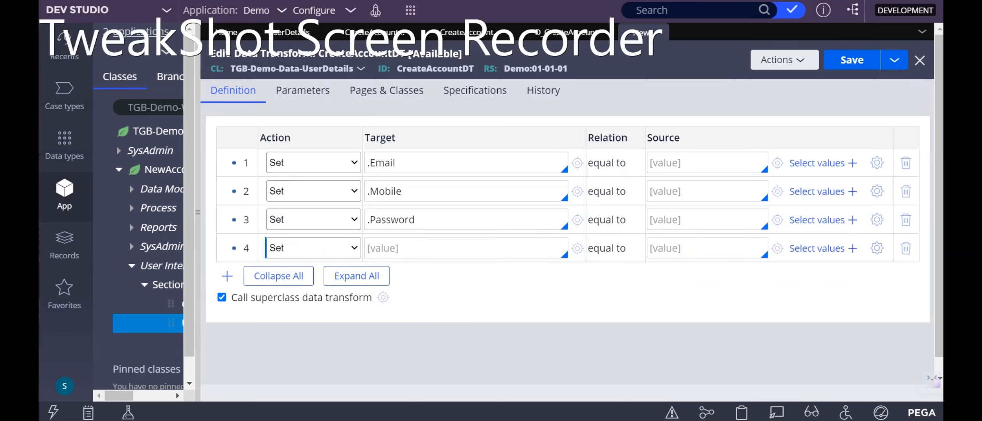
key(Tab)
text(.)
key(Down)
key(Down)
key(Down)
key(Down)
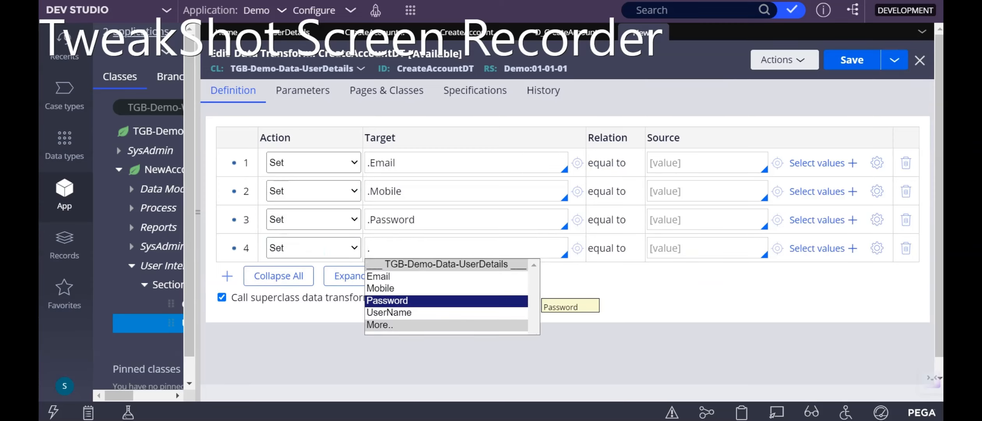
key(Return)
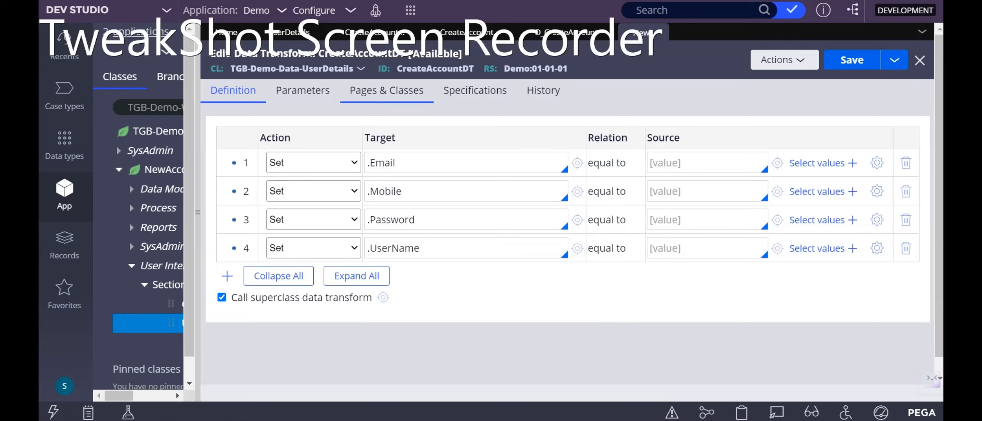
Declare page pyWorkPage with class TGB-Demo-Work-NewAccount, then return to the Definition rows
click(386, 90)
text(py)
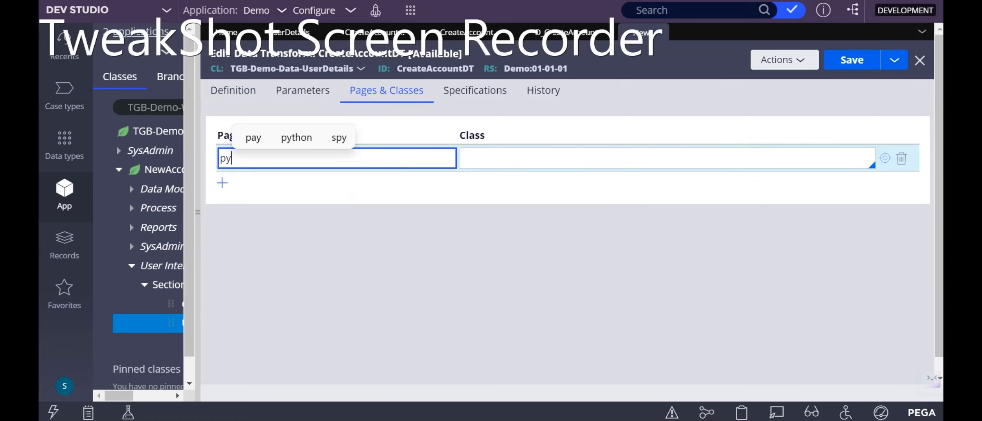
text(WorkPage)
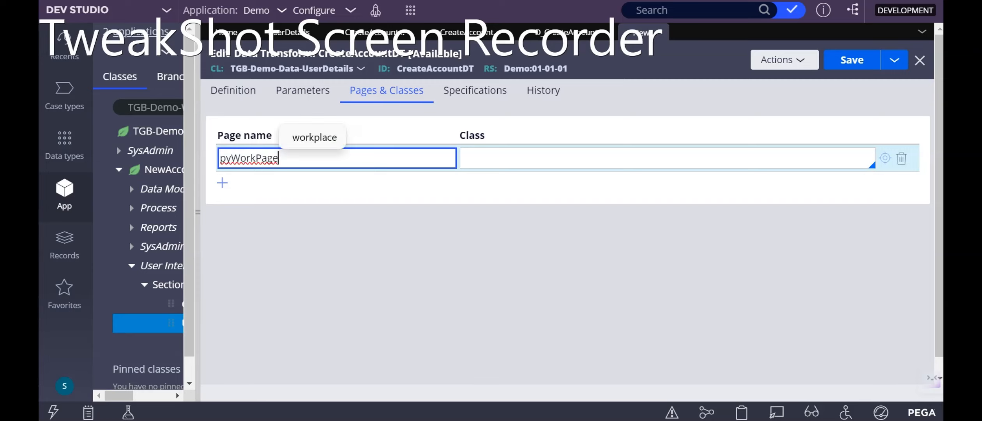
key(Tab)
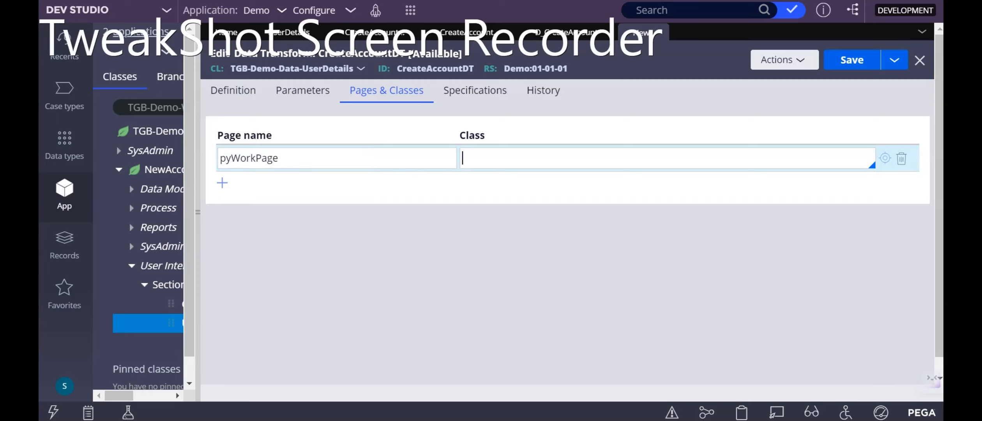
text(TGB-)
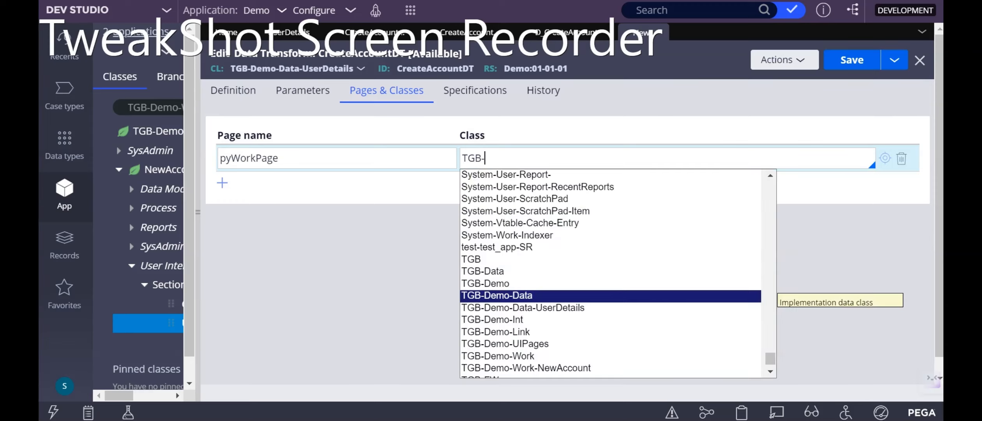
key(Down)
key(Down)
key(Down)
key(Down)
key(Down)
key(Down)
key(Down)
key(Down)
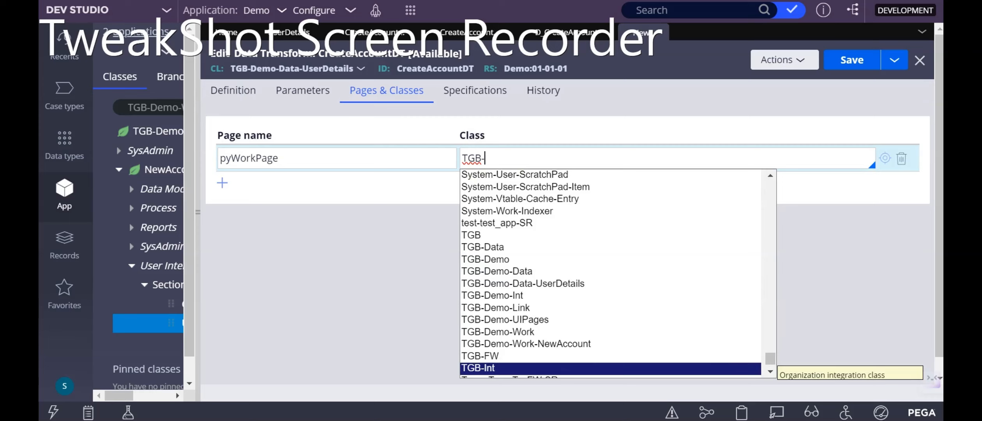
key(Up)
key(Up)
key(Up)
key(Up)
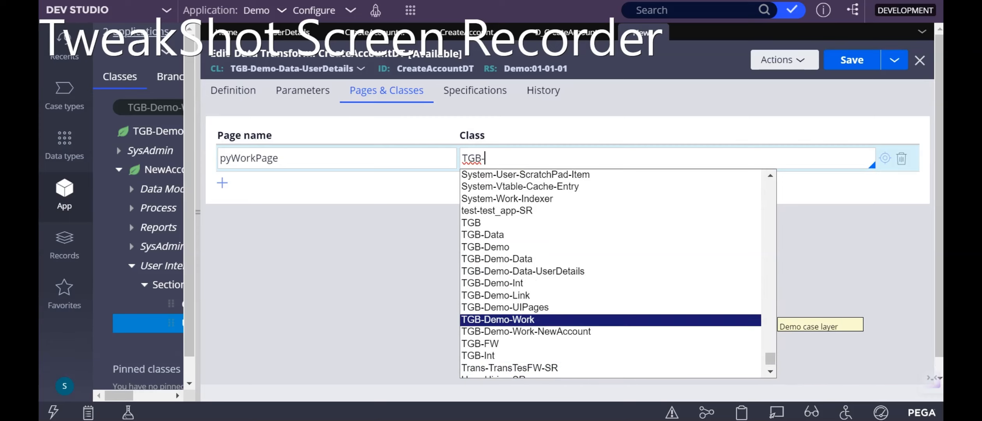
key(Down)
key(Return)
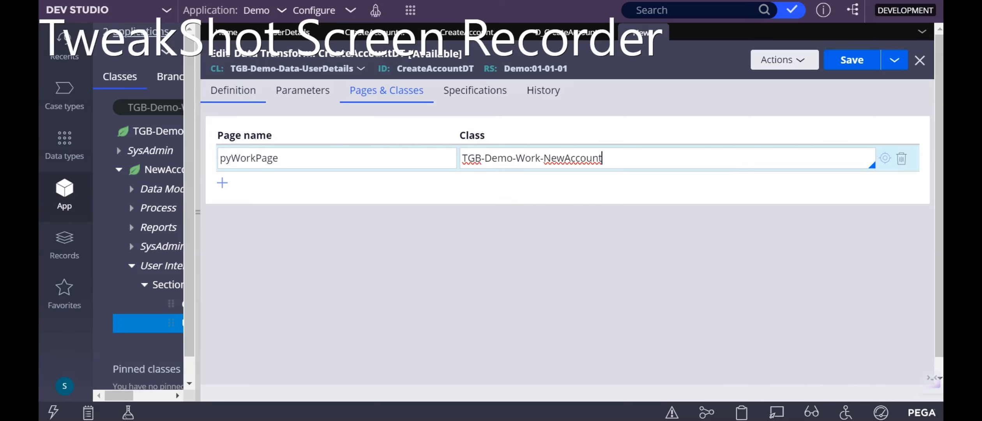
click(233, 91)
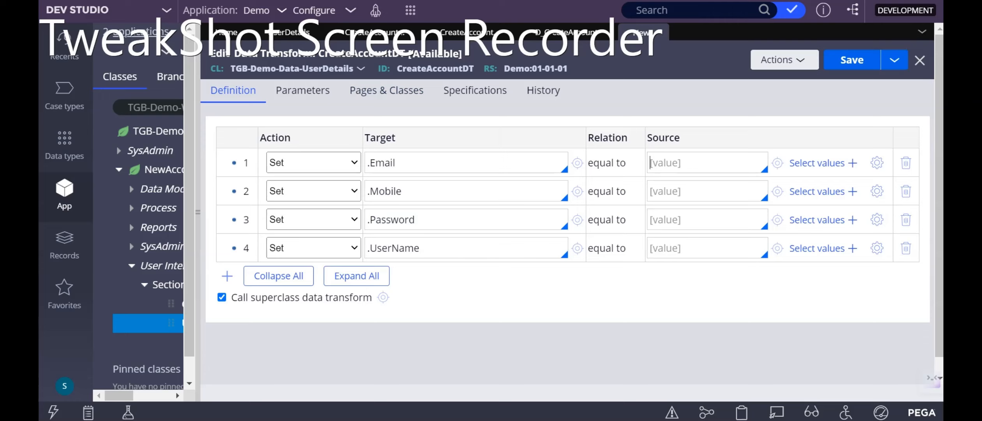
Fill row 1's source with pyWorkPage.CreateAccount for the Email property
click(694, 162)
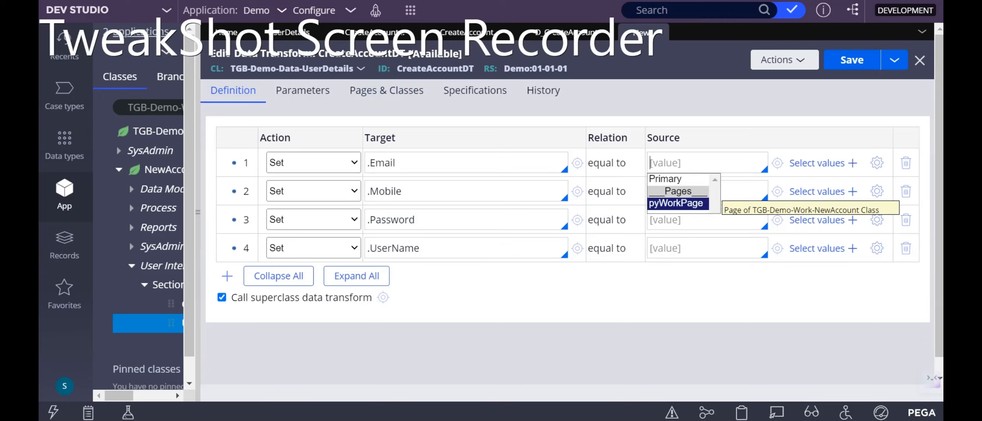
key(Return)
key(Down)
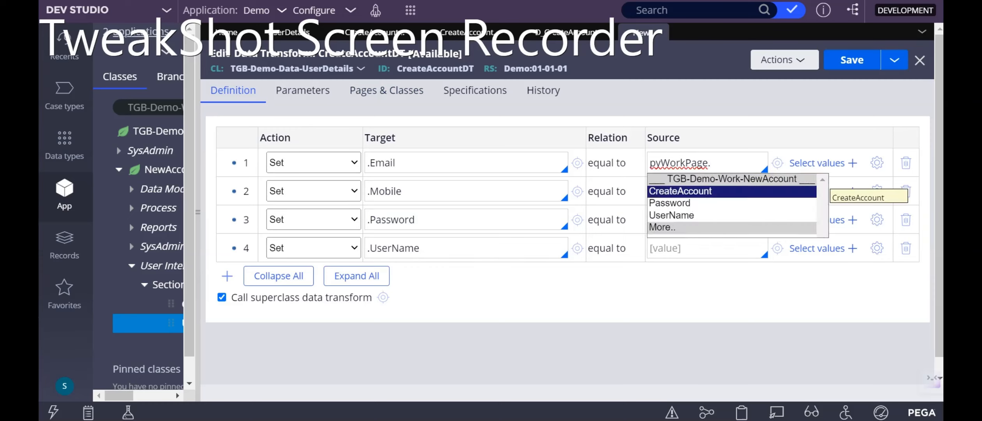
key(Return)
text(.)
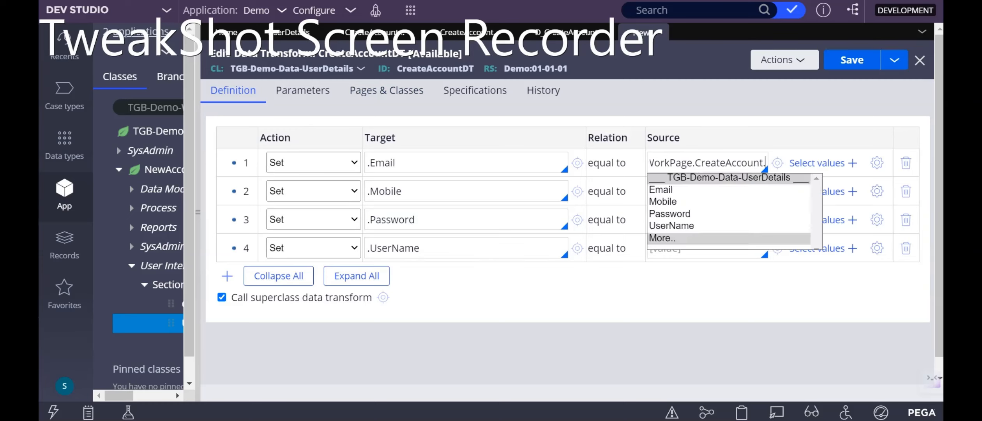
key(Down)
key(Escape)
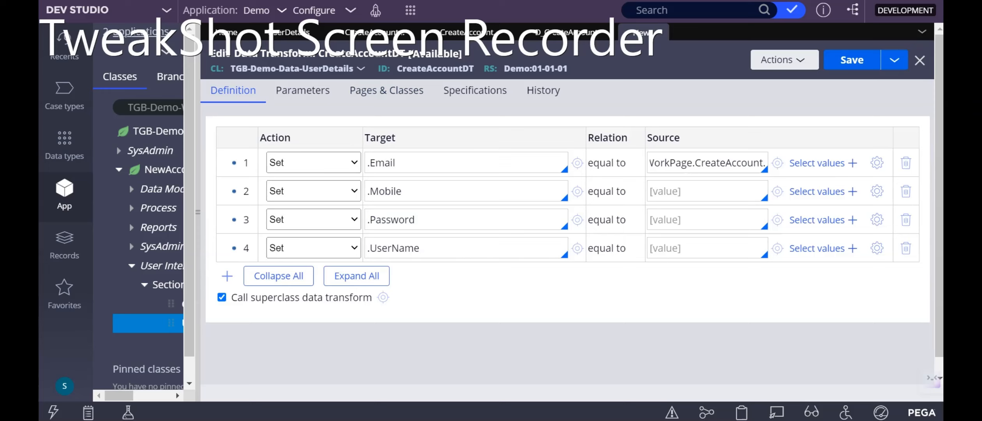
Set the Mobile row's source to pyWorkPage.CreateAccount.Mobile
click(650, 191)
text(pyW)
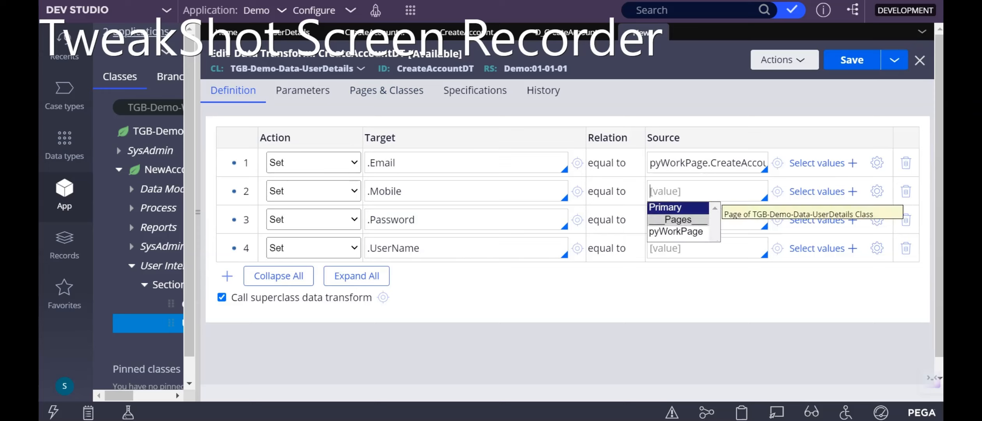
key(Down)
key(Down)
key(Return)
text(.)
key(Down)
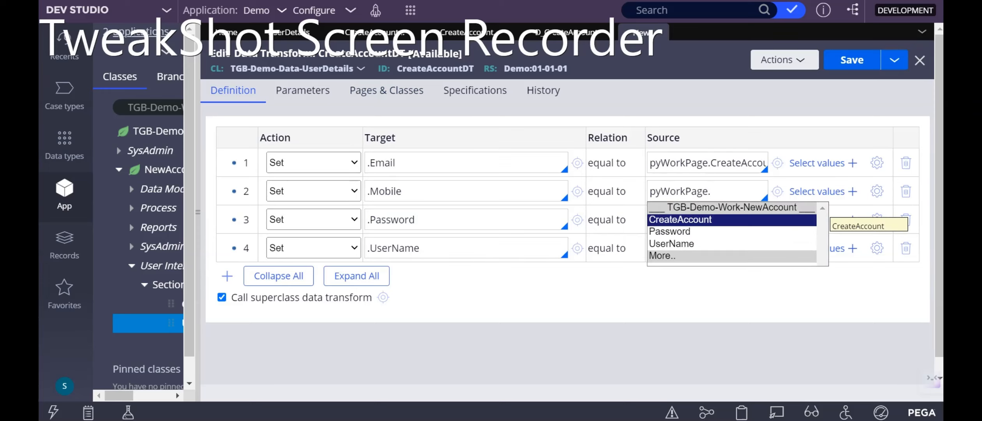
key(Return)
text(.)
key(Down)
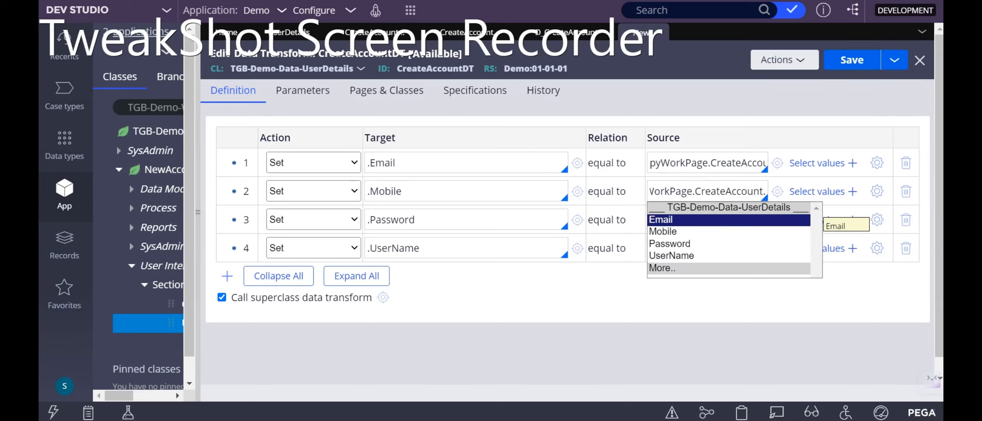
key(Down)
key(Return)
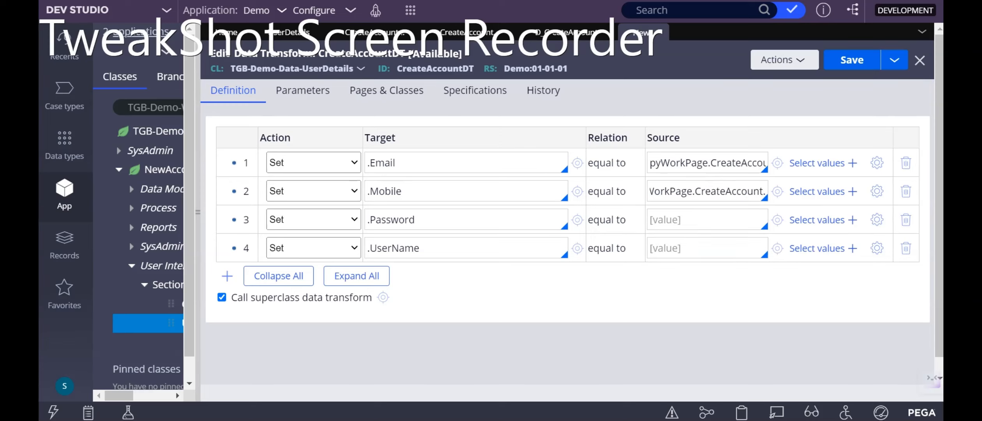
Set the Password row's source to pyWorkPage.CreateAccount.Password
click(662, 220)
text(pyWorkPage.)
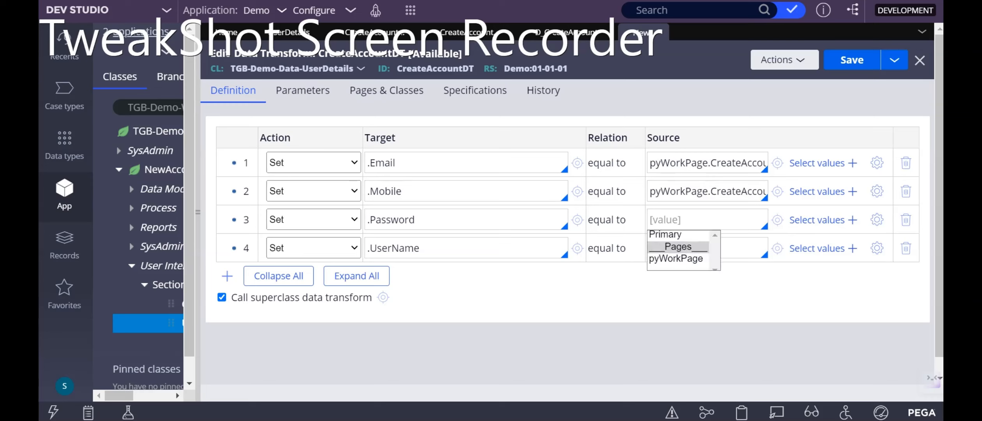
key(Down)
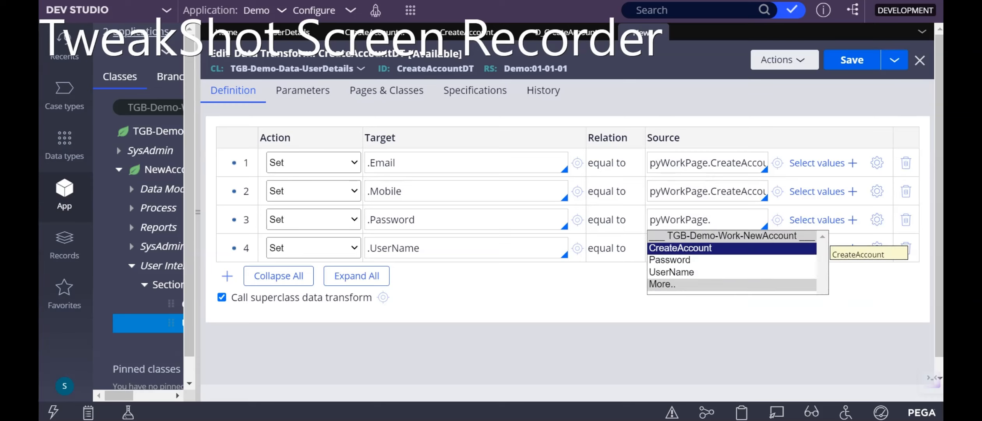
key(Return)
text(.)
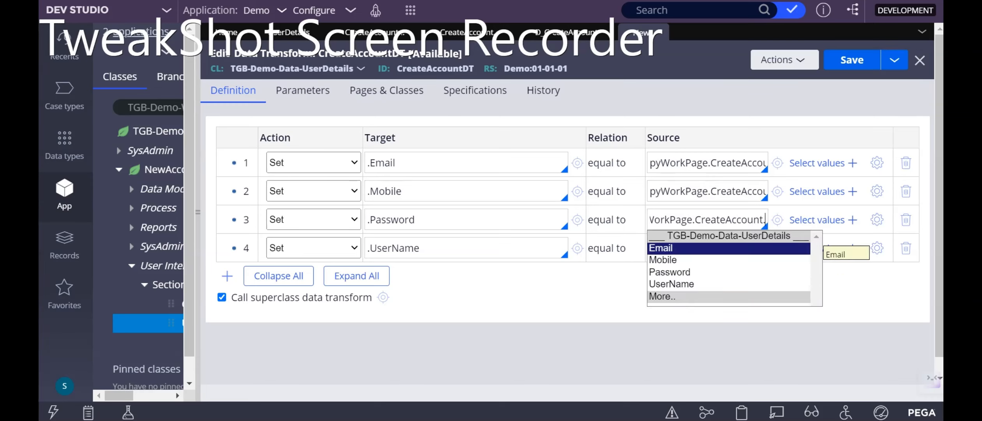
key(Down)
key(Down)
key(Escape)
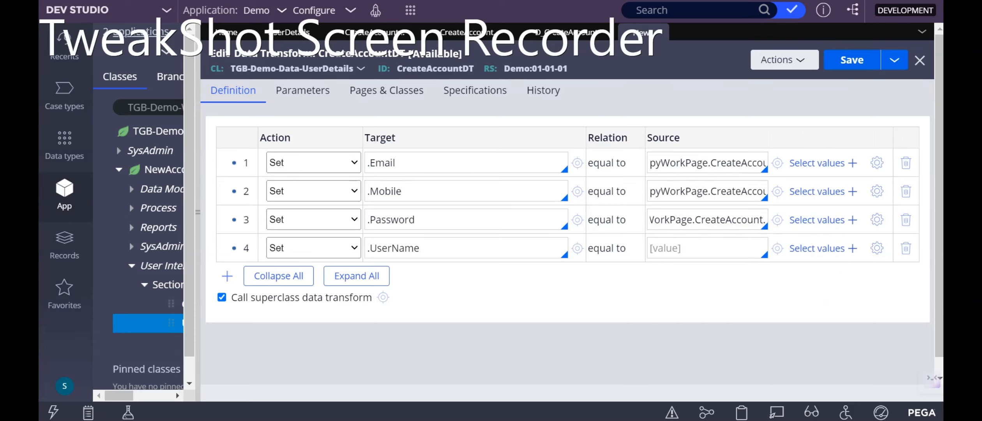
Set the UserName row's source to pyWorkPage.CreateAccount.UserName
click(703, 248)
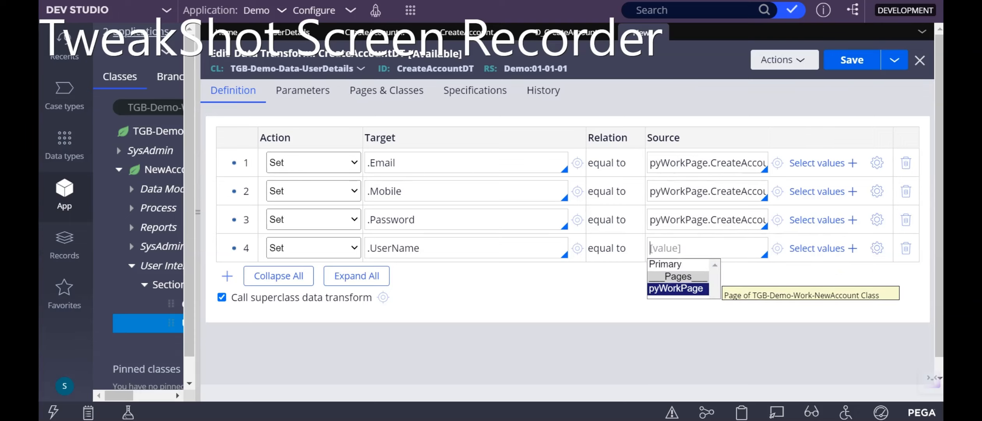
key(Return)
click(680, 275)
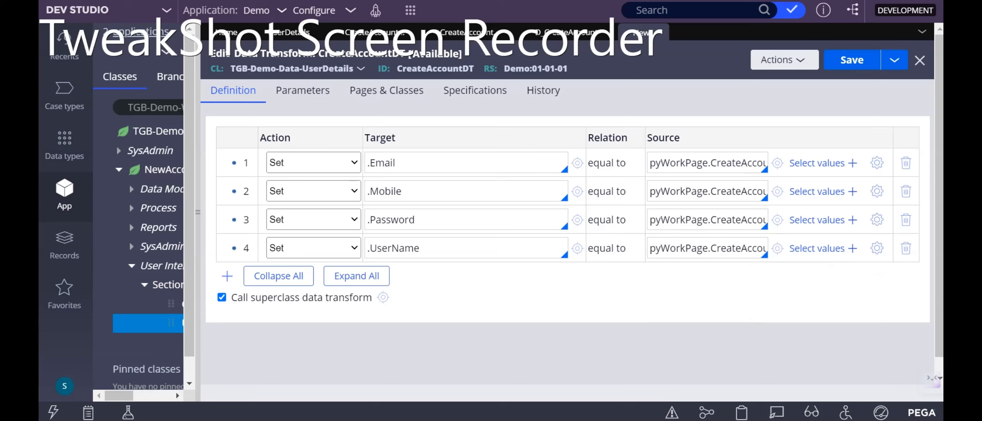
text(.)
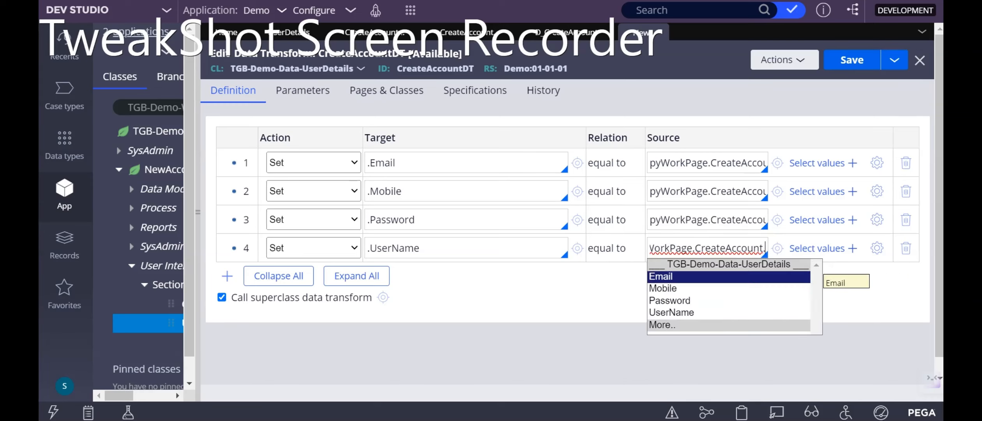
key(Down)
key(Down)
key(Down)
key(Escape)
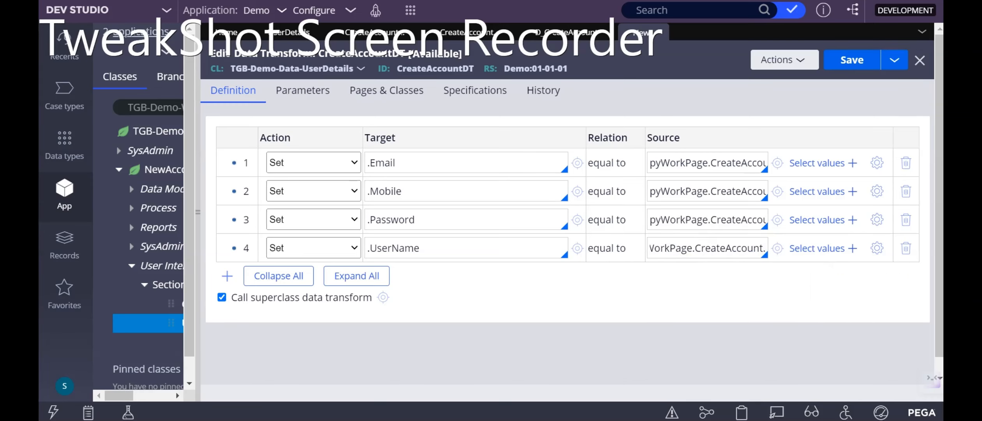
Save CreateAccountDT and set it as D_CreateAccount's data save transform
key(ctrl+s)
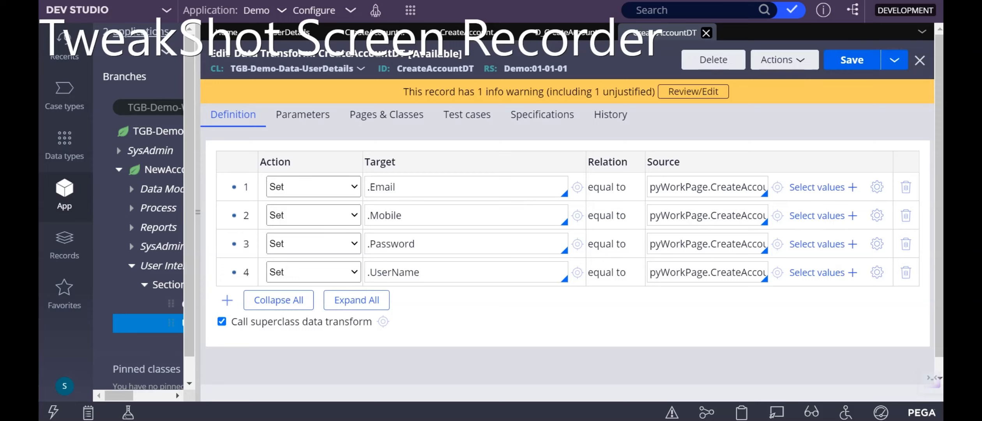
click(706, 33)
scroll(561, 224, down, 5)
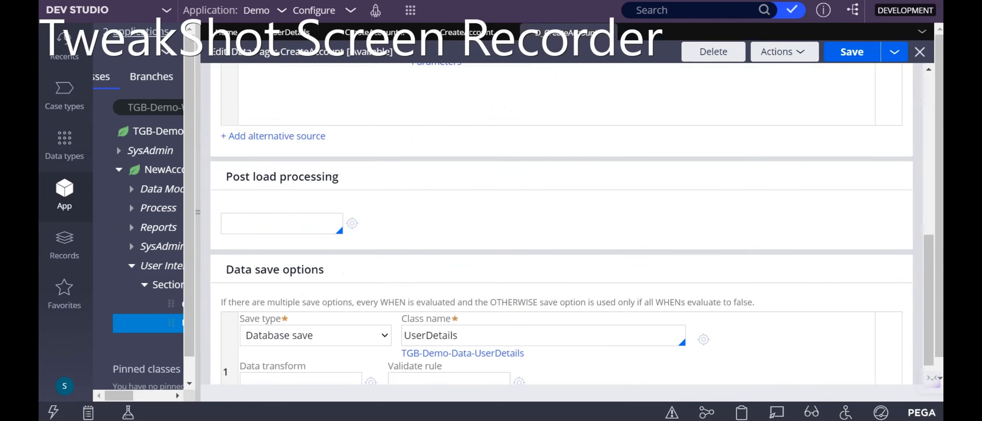
click(301, 317)
key(Down)
key(Return)
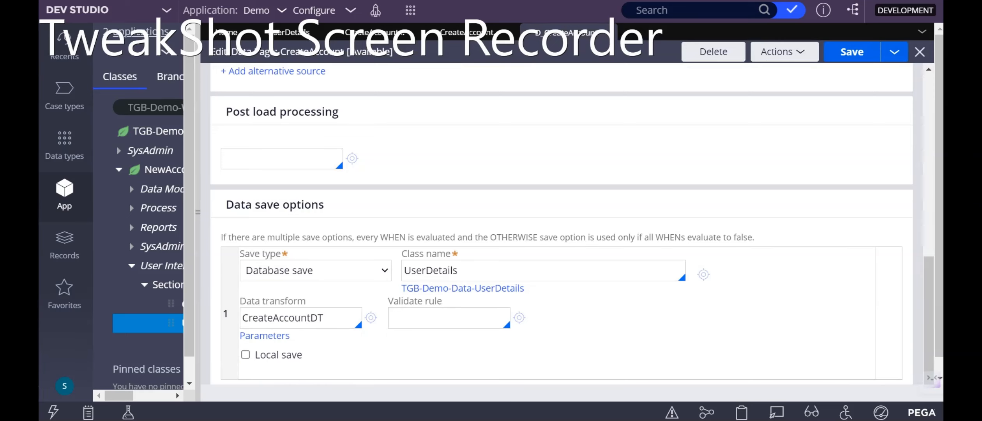
Save the D_CreateAccount data page and return to the CreateAccount flow
scroll(561, 224, up, 8)
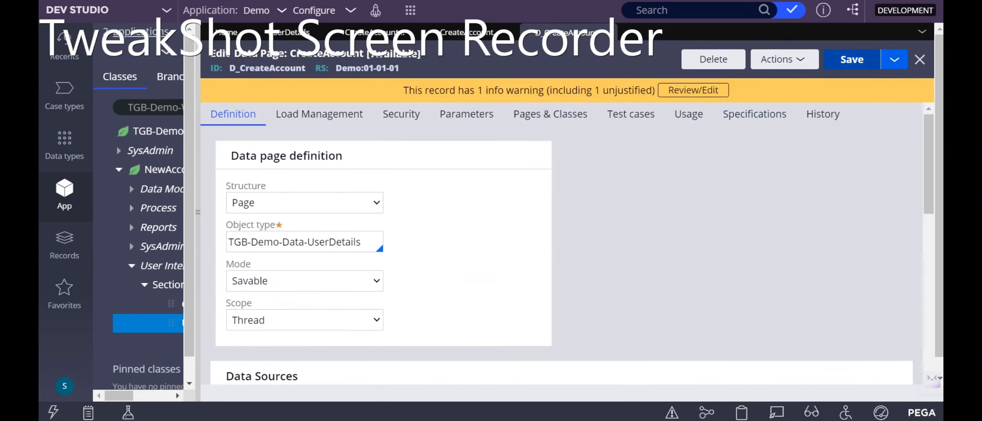
click(852, 59)
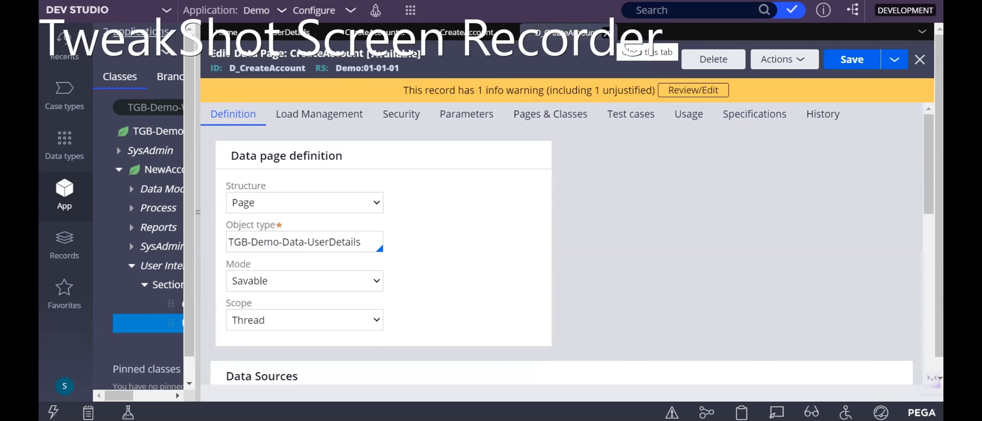
click(607, 33)
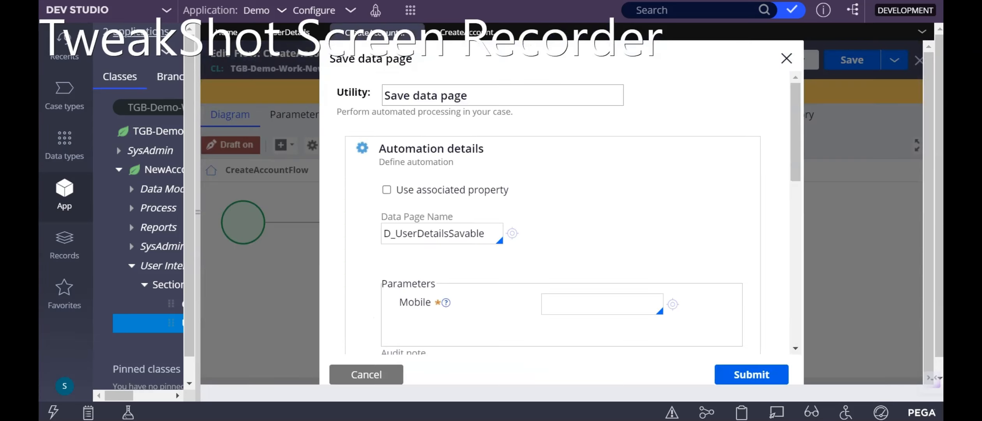
Change the Save data page step's Data Page Name to D_CreateAccount
click(592, 304)
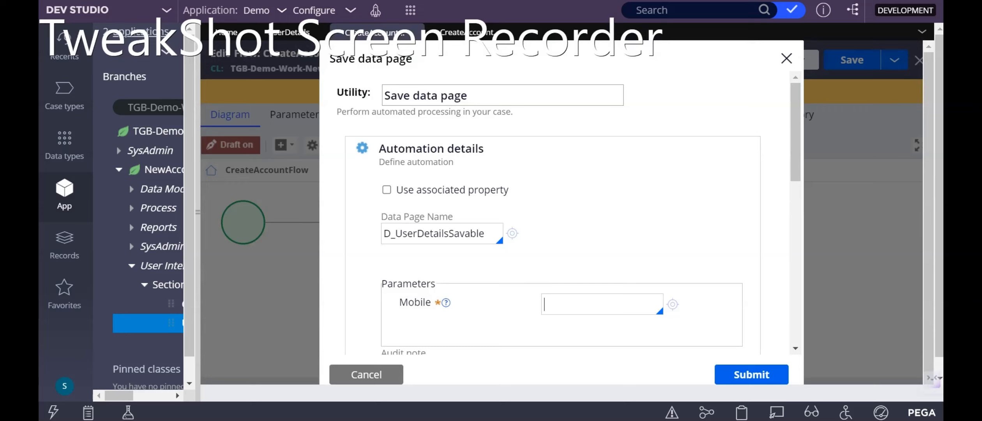
double_click(433, 233)
key(BackSpace)
text(D)
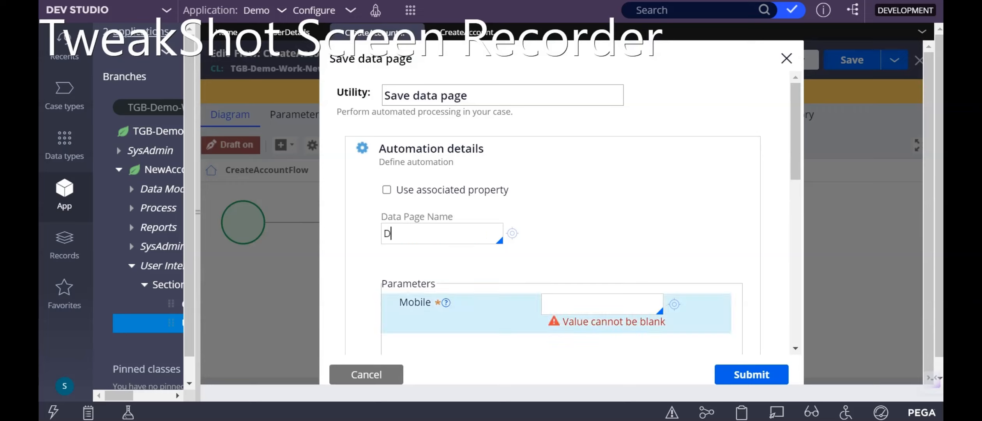
text(_Create)
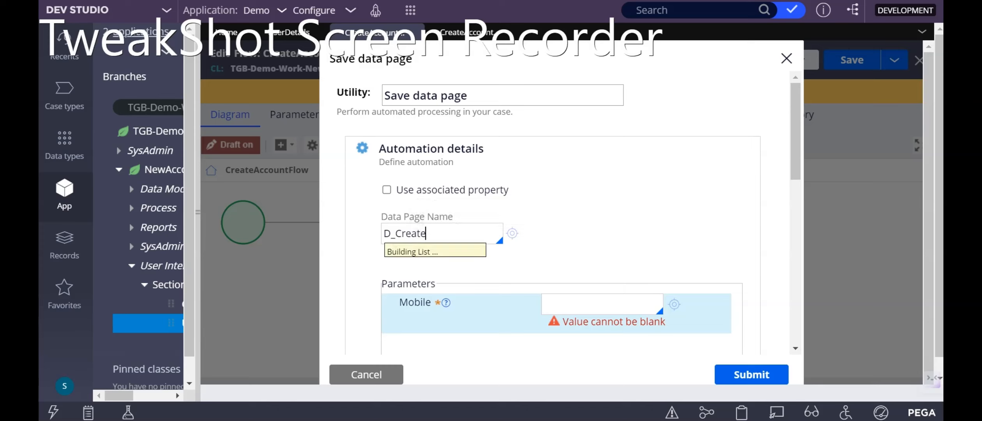
key(Return)
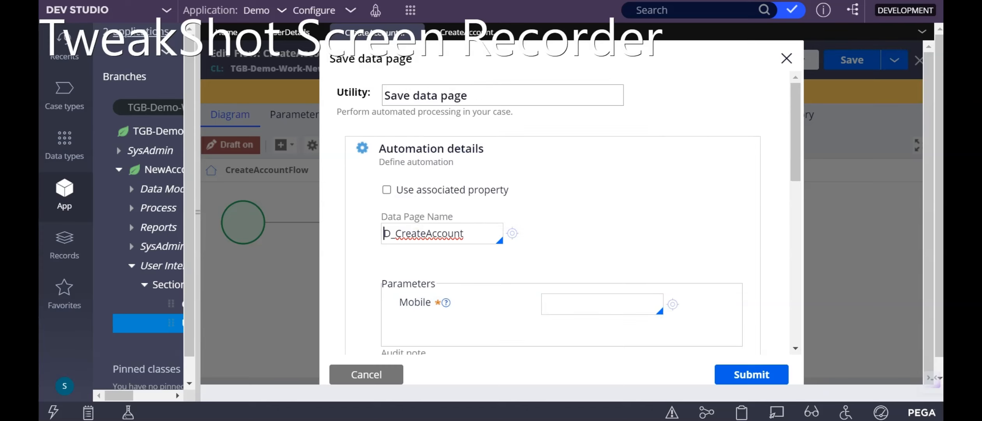
Set the Mobile parameter to pyWorkPage.CreateAccount.Mobile and submit the step
click(584, 304)
text(yW)
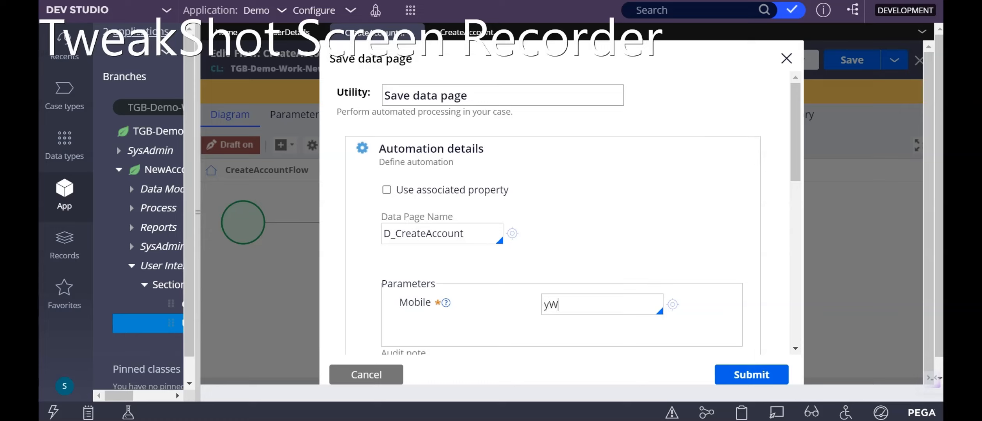
text(orkPage.M)
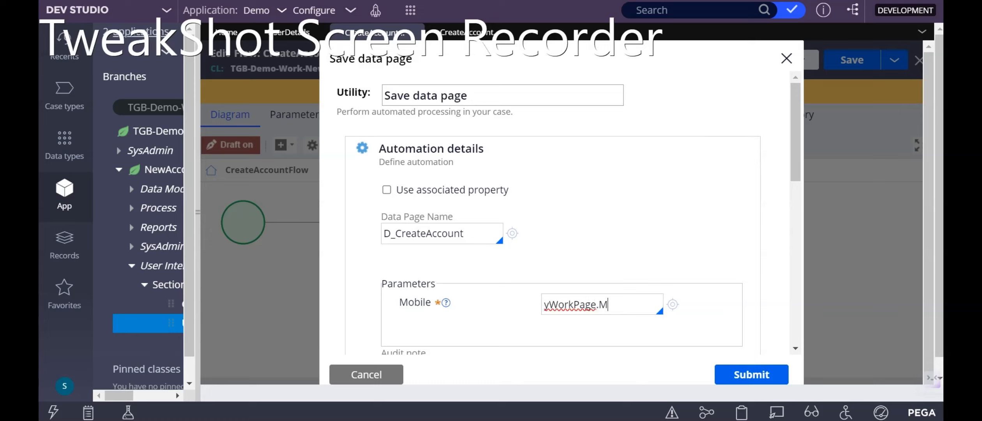
text(obil)
key(BackSpace)
key(BackSpace)
key(BackSpace)
key(BackSpace)
key(shift+Home)
key(Home)
text(p)
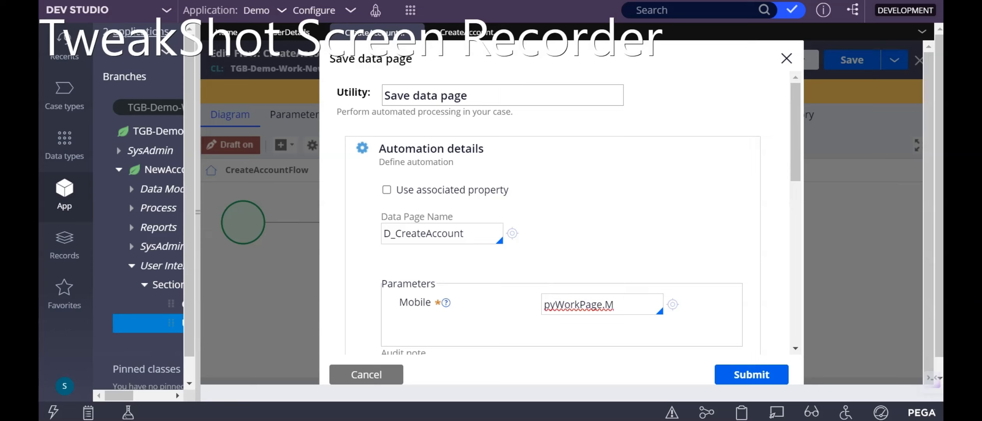
key(End)
key(BackSpace)
text(CreateAcc)
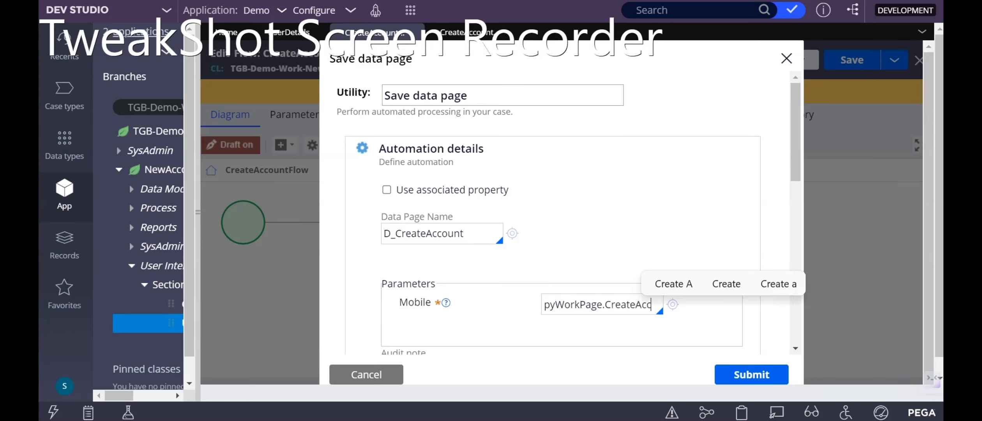
text(ount.)
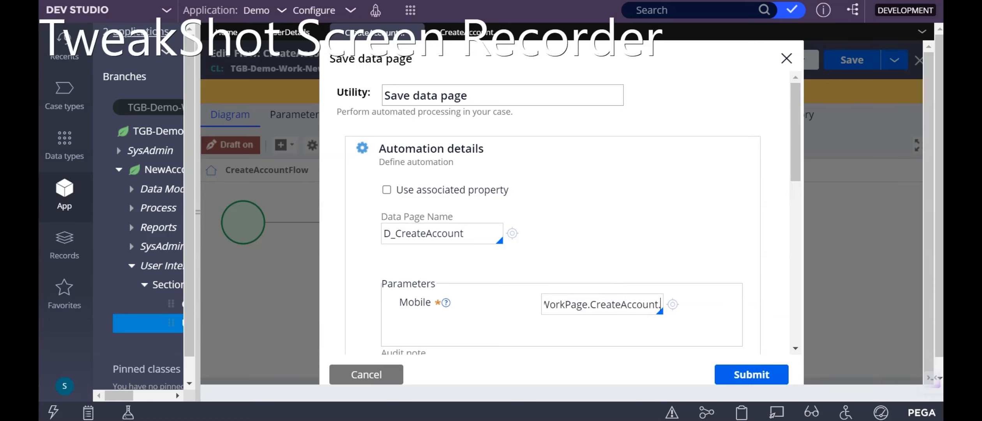
text(Mob)
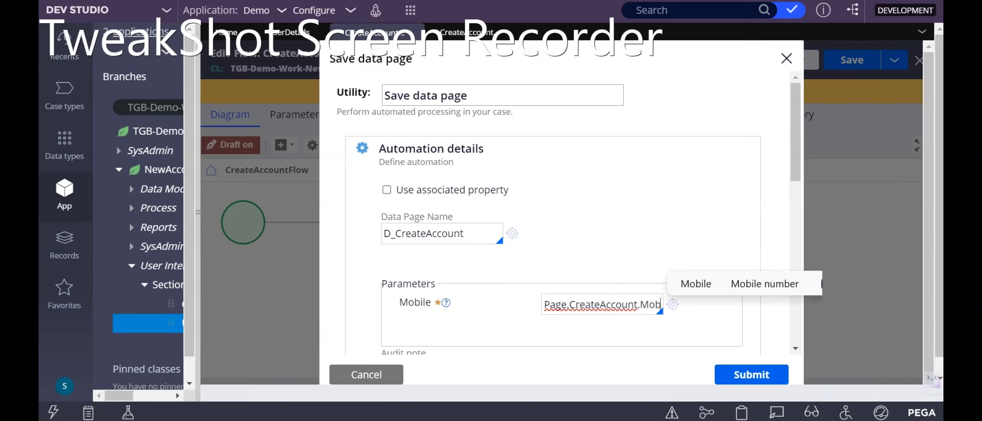
text(ile)
click(497, 308)
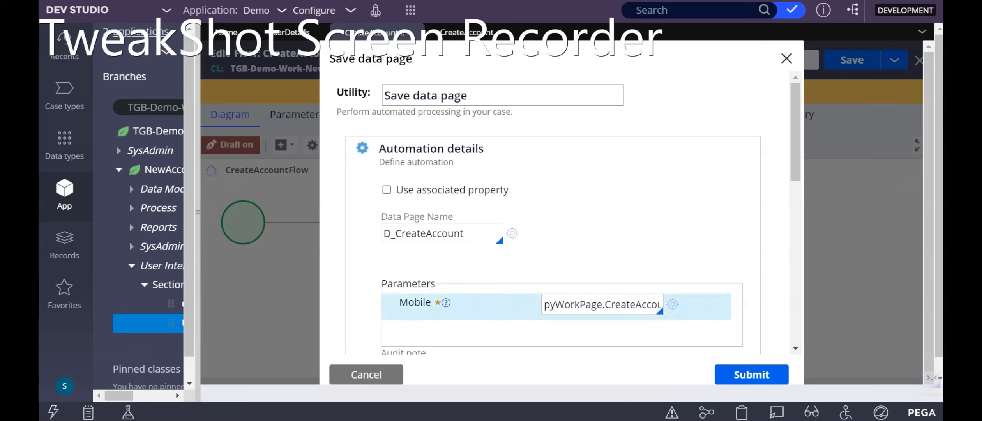
click(752, 374)
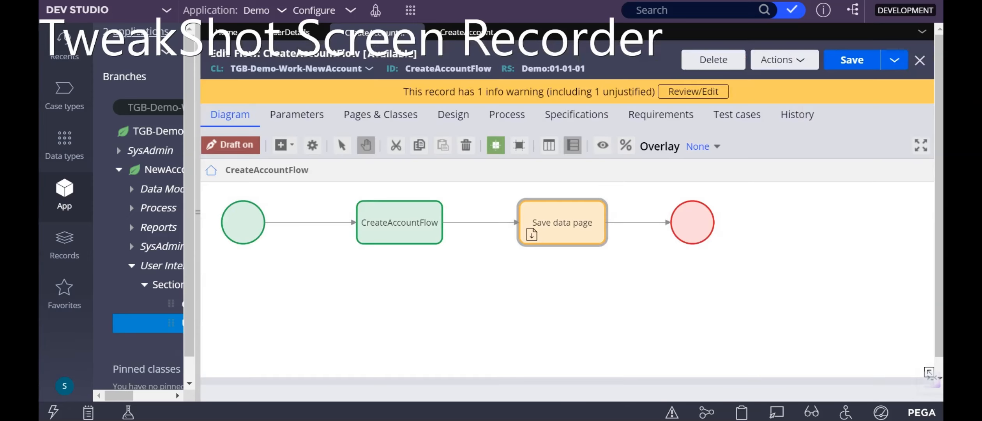
Save CreateAccountFlow and return to the UserDetails section
click(852, 59)
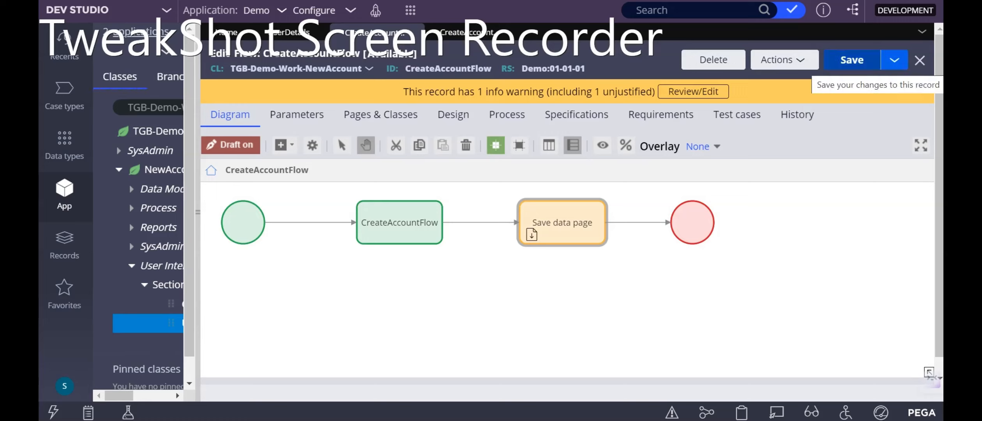
click(852, 59)
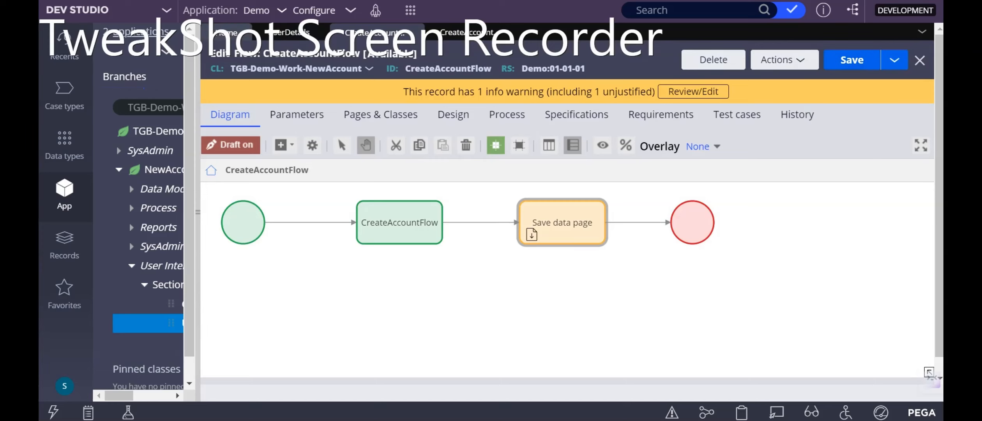
click(291, 32)
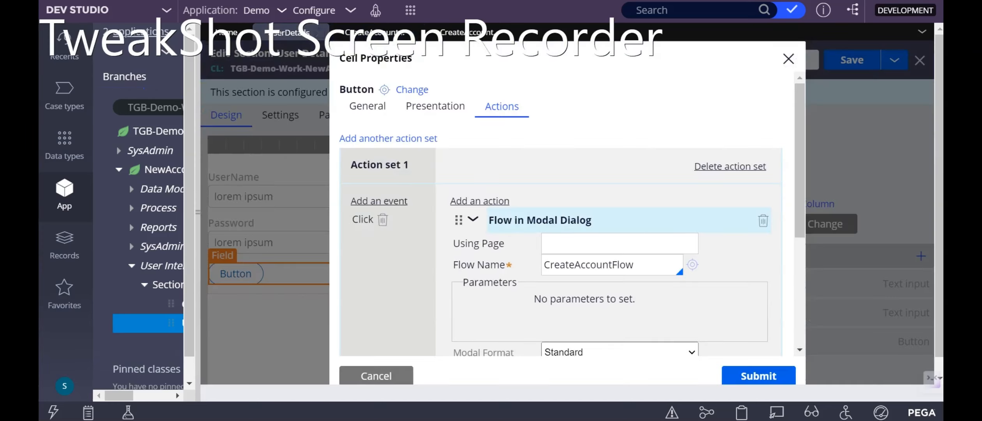
Submit the Create Account button's cell properties, save the UserDetails section, and open the launch menu
scroll(561, 212, down, 5)
scroll(561, 212, up, 5)
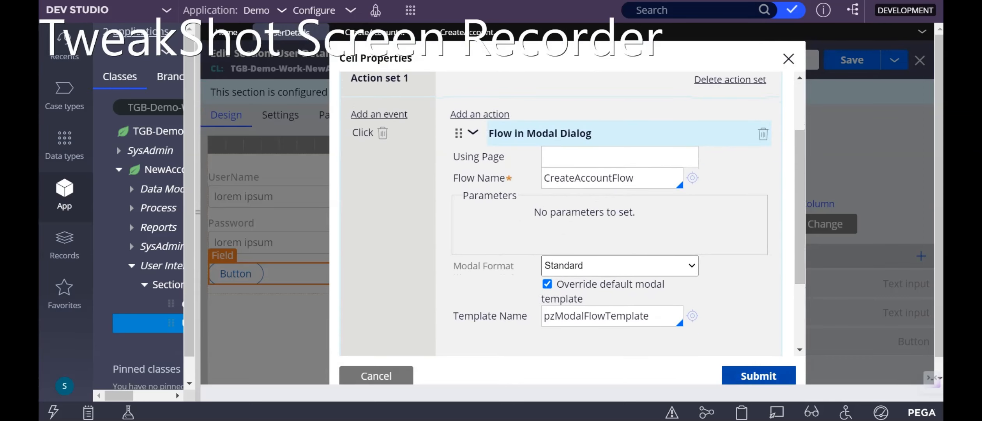
click(758, 376)
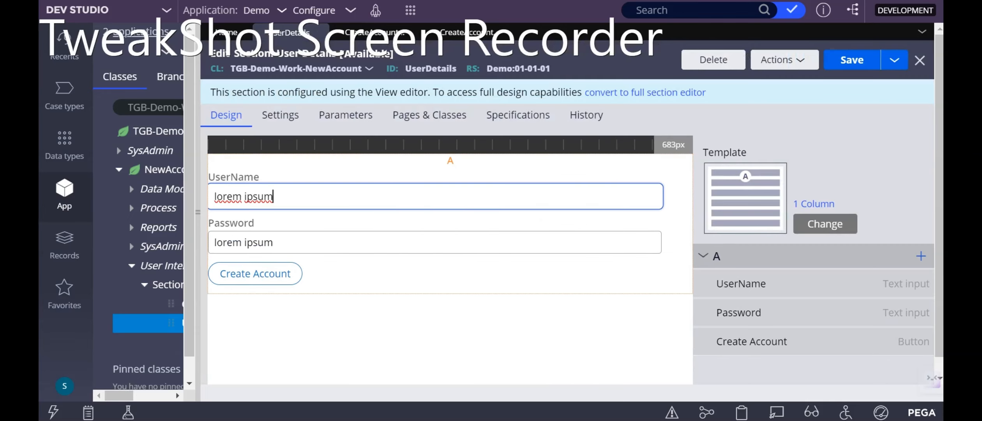
click(852, 60)
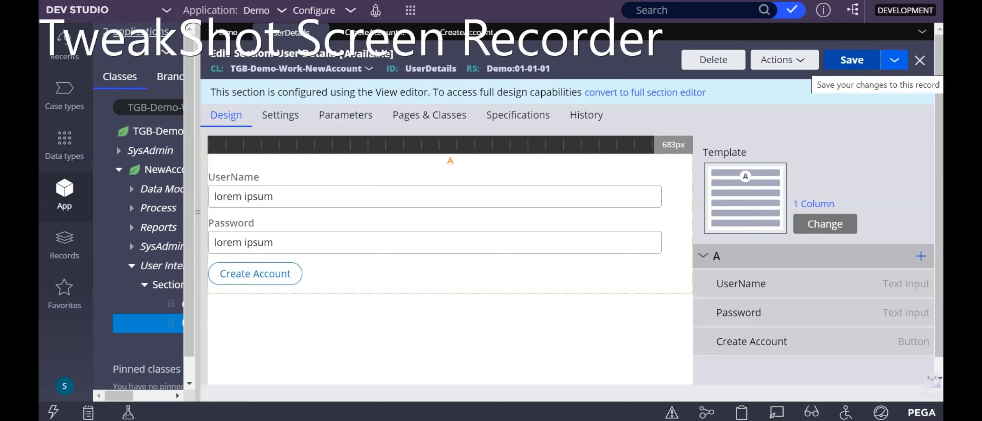
click(409, 11)
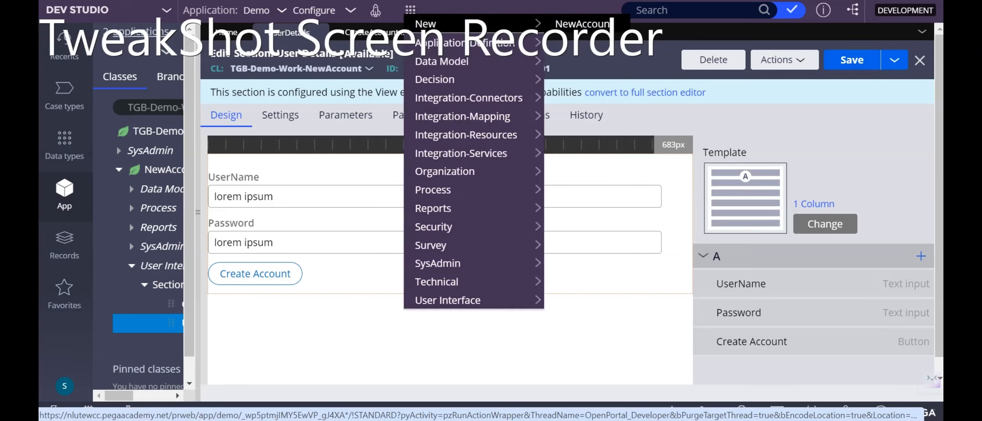
Launch a new NewAccount case from the New menu
click(583, 24)
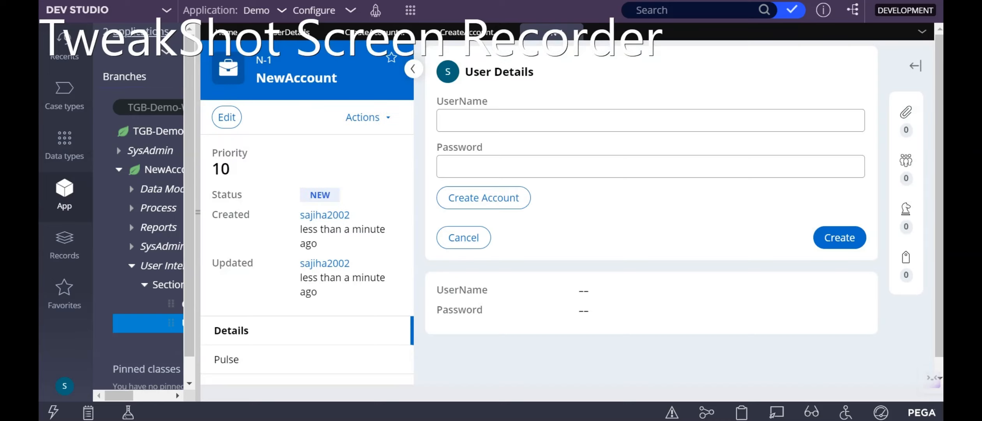
Submit test account details (username, password, e-mail, mobile) via Create Account, then create case N-1
click(484, 198)
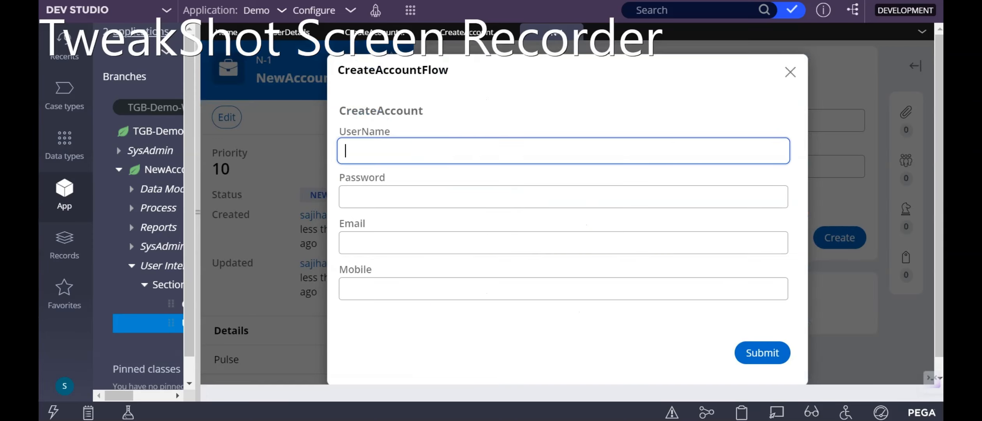
text(dfgh)
key(Tab)
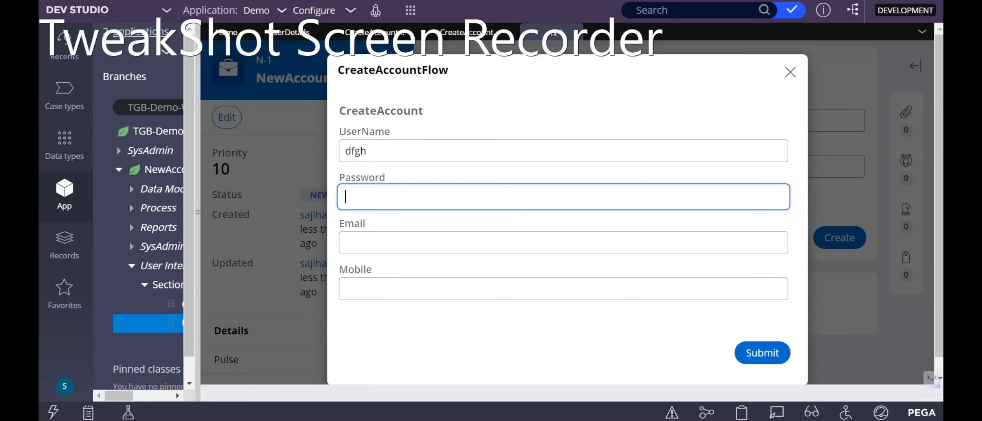
text(wertyu)
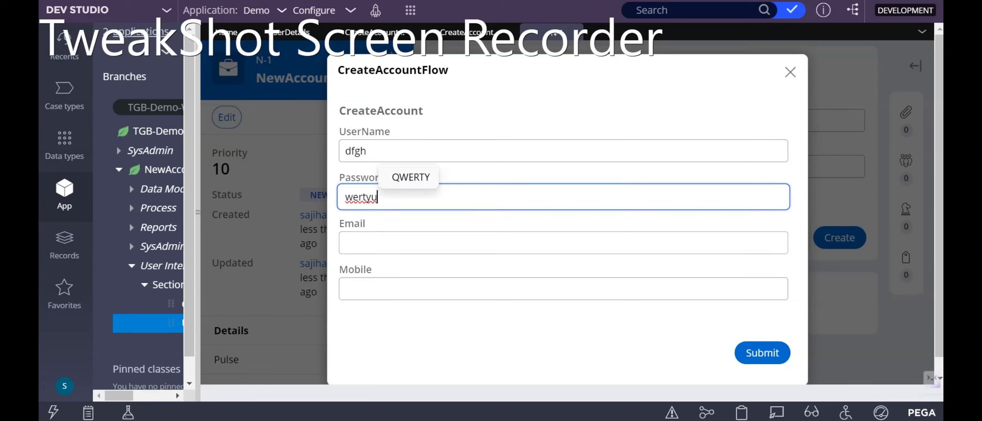
key(Tab)
text(dfg@df)
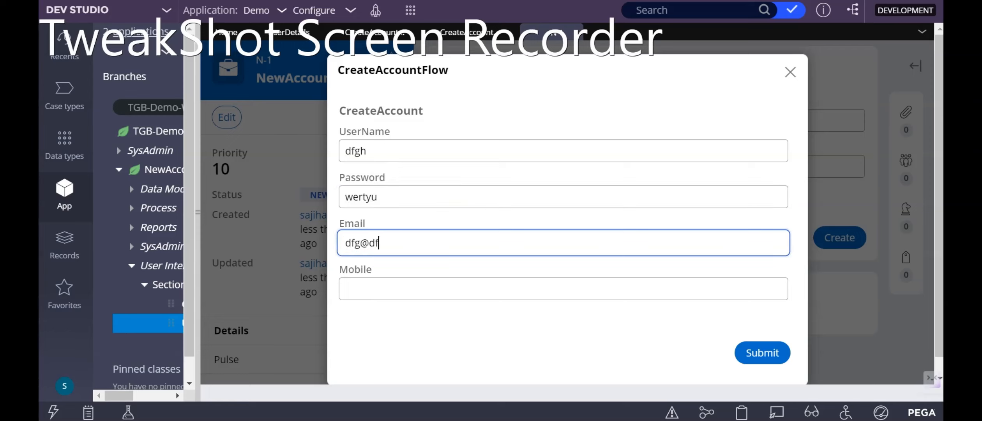
text(g)
key(Tab)
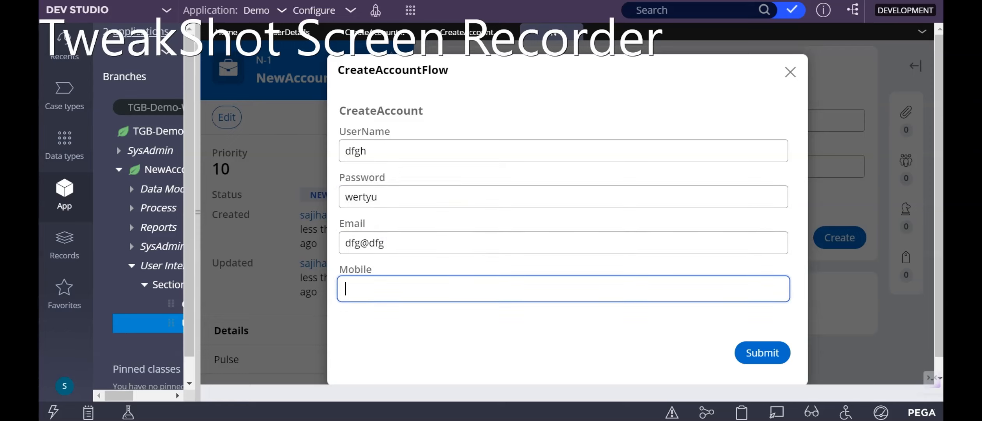
text(123456789)
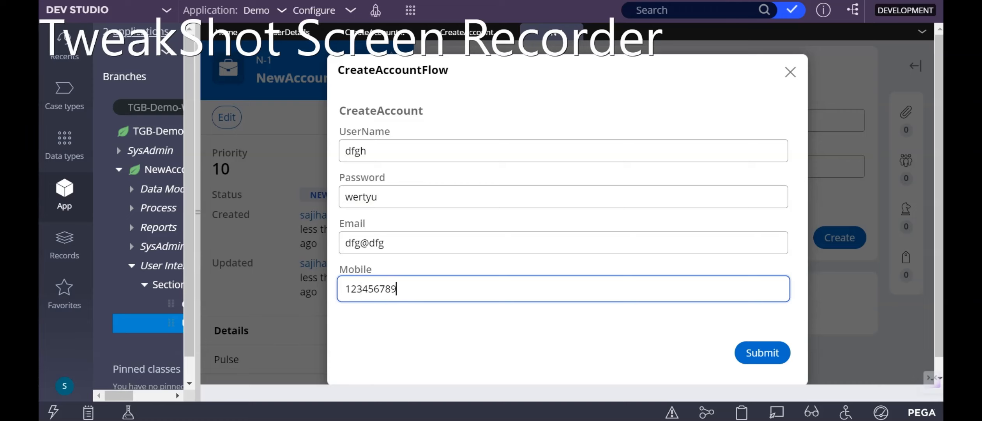
click(762, 352)
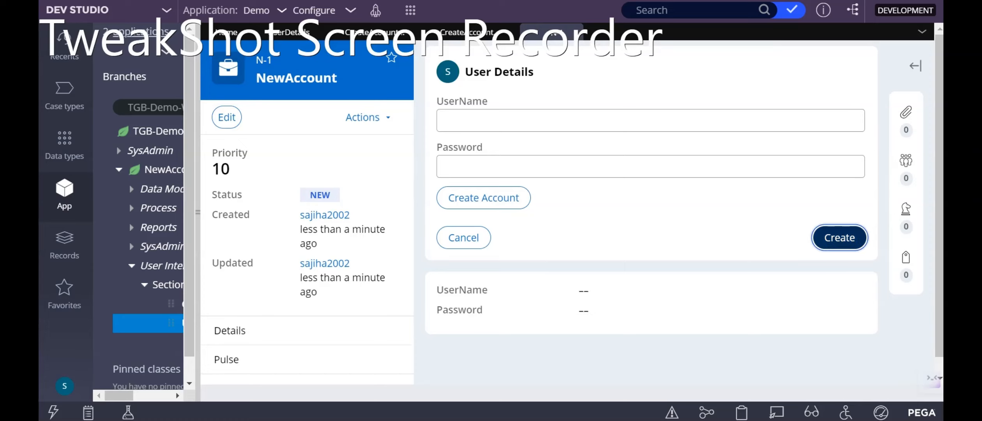
click(839, 237)
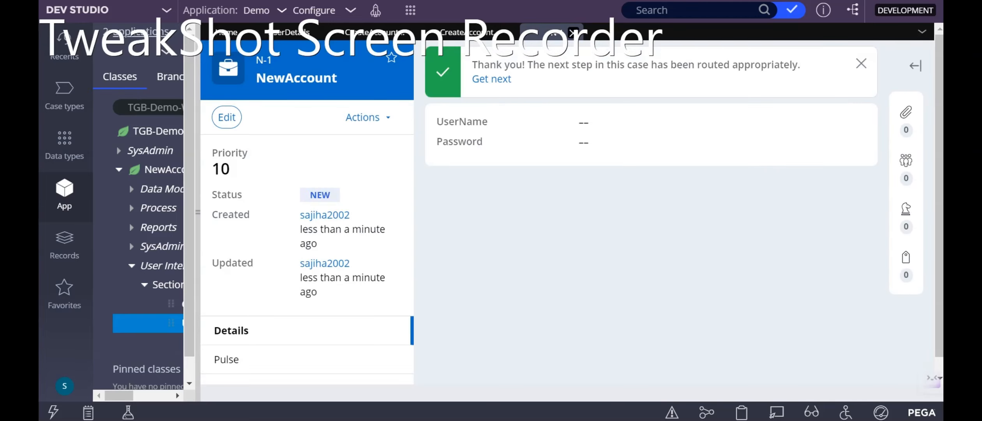
Close case N-1, open the UserDetails data type's Records tab, and open its Actions menu
click(573, 33)
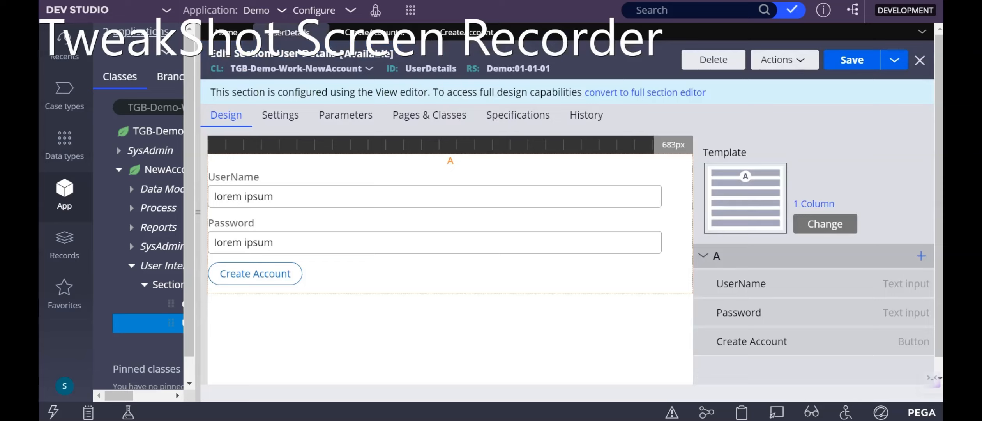
click(64, 144)
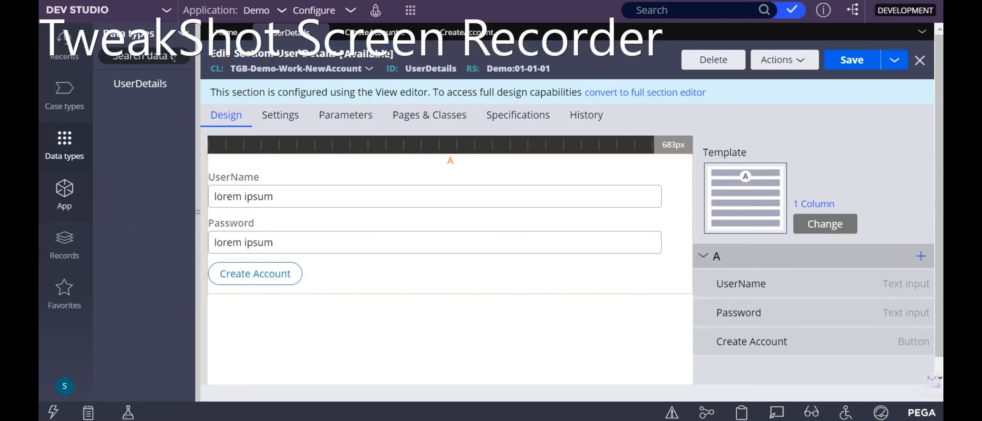
click(152, 83)
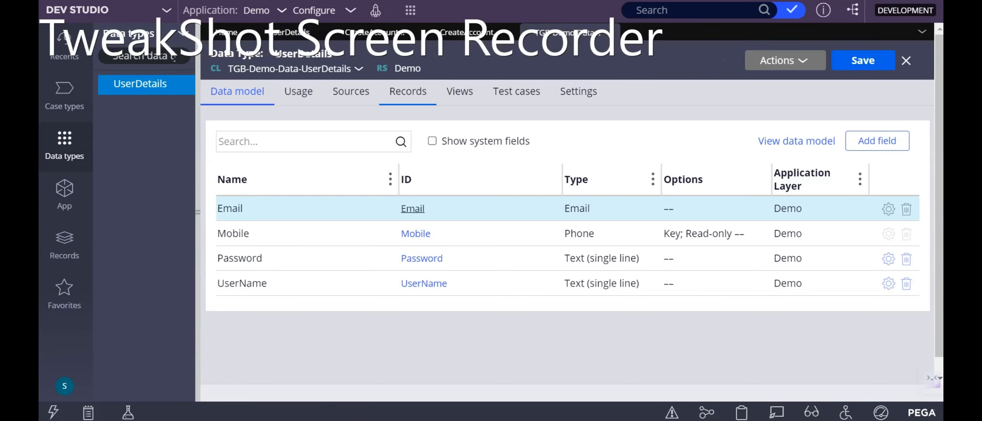
click(408, 91)
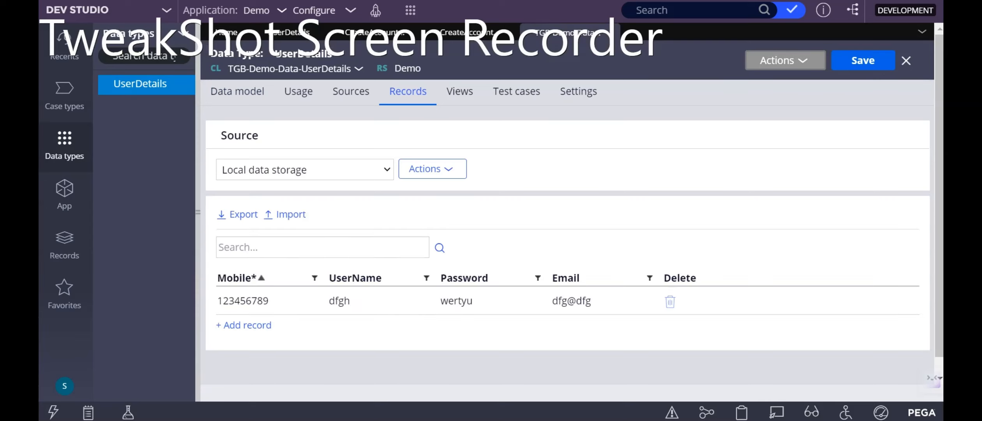
click(785, 61)
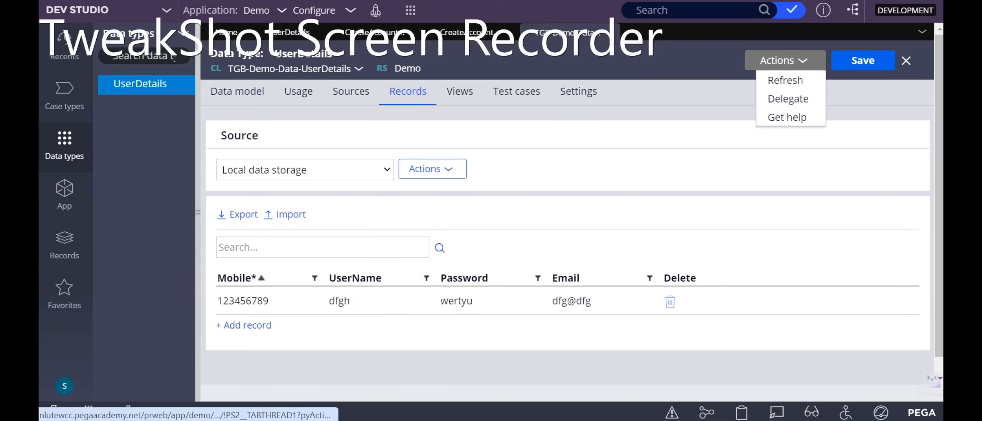